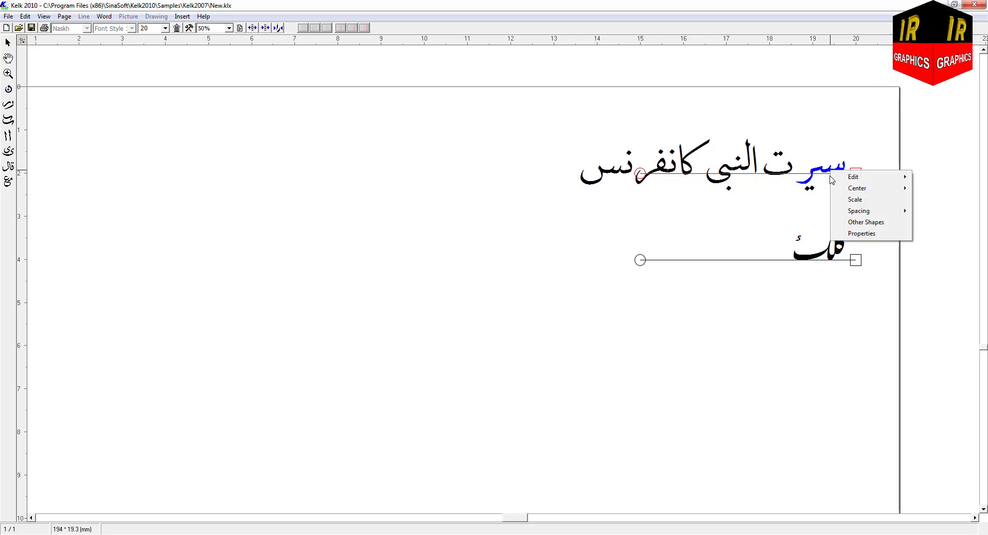
# - Apply an alternative letter shape to سير and check the other shapes offered for ت
pyautogui.click(849, 255)
pyautogui.click(89, 70)
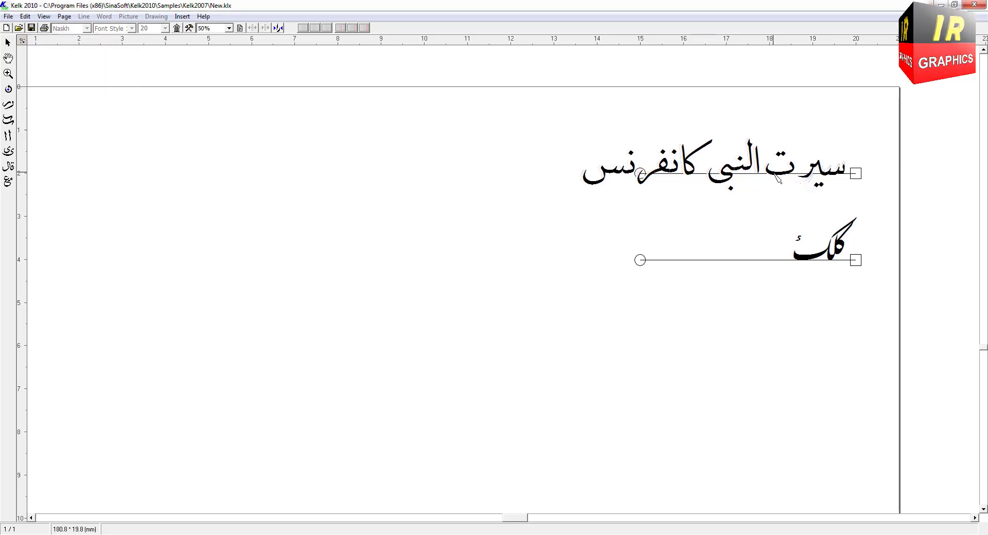
pyautogui.rightClick(774, 176)
pyautogui.click(798, 214)
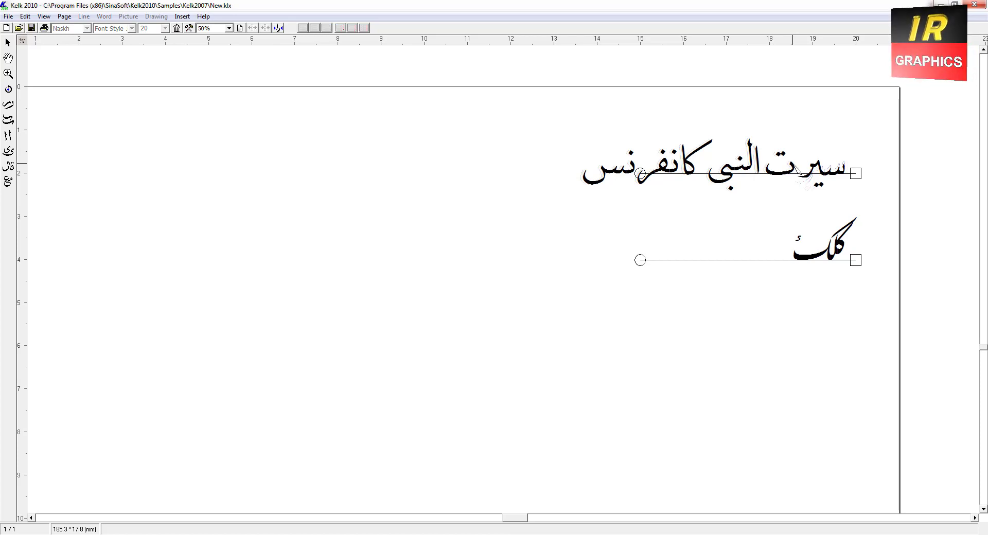
pyautogui.rightClick(796, 168)
pyautogui.click(834, 230)
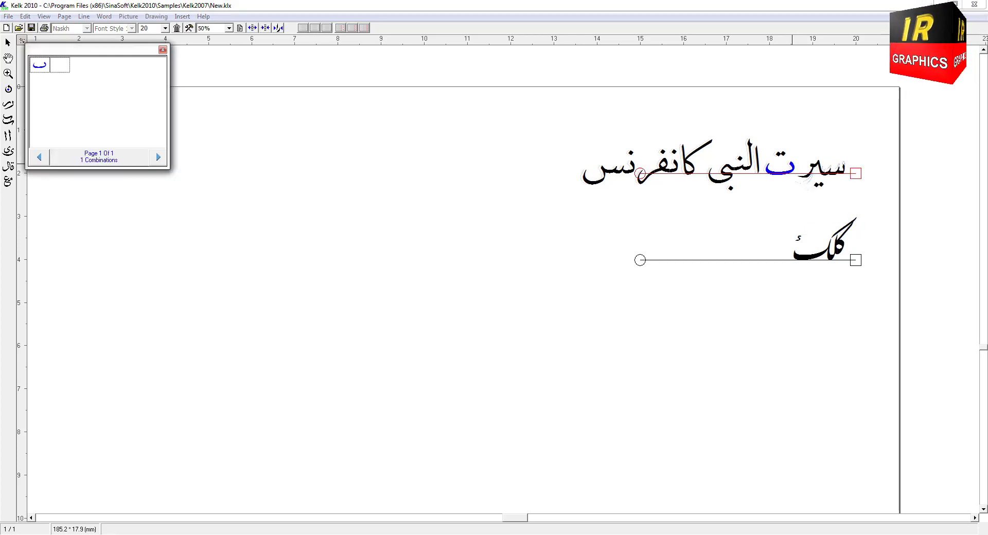
pyautogui.click(163, 49)
# - Apply the third alternative shape to the لنبی letter group and check the other shapes offered for کا
pyautogui.click(743, 174)
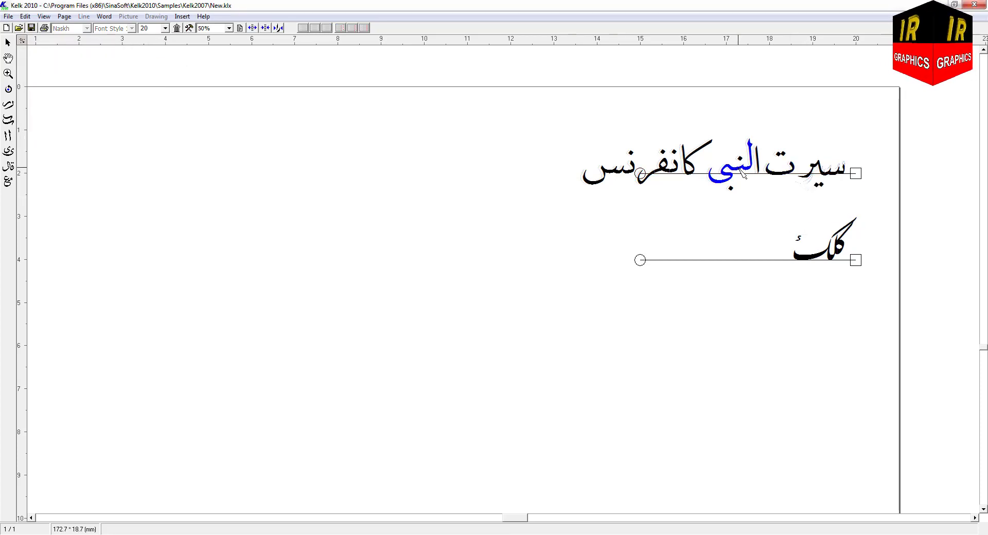
pyautogui.rightClick(741, 169)
pyautogui.click(779, 232)
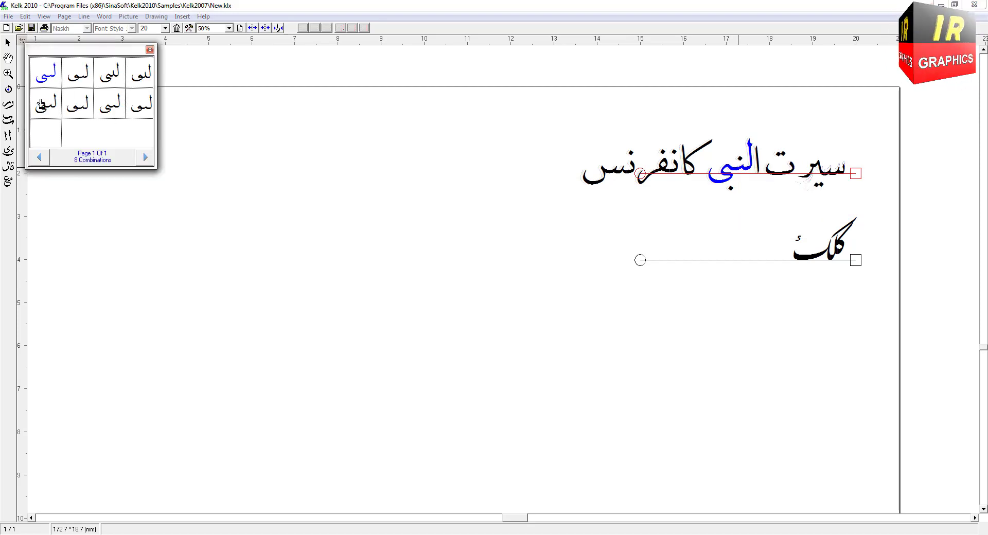
pyautogui.click(107, 77)
pyautogui.rightClick(696, 160)
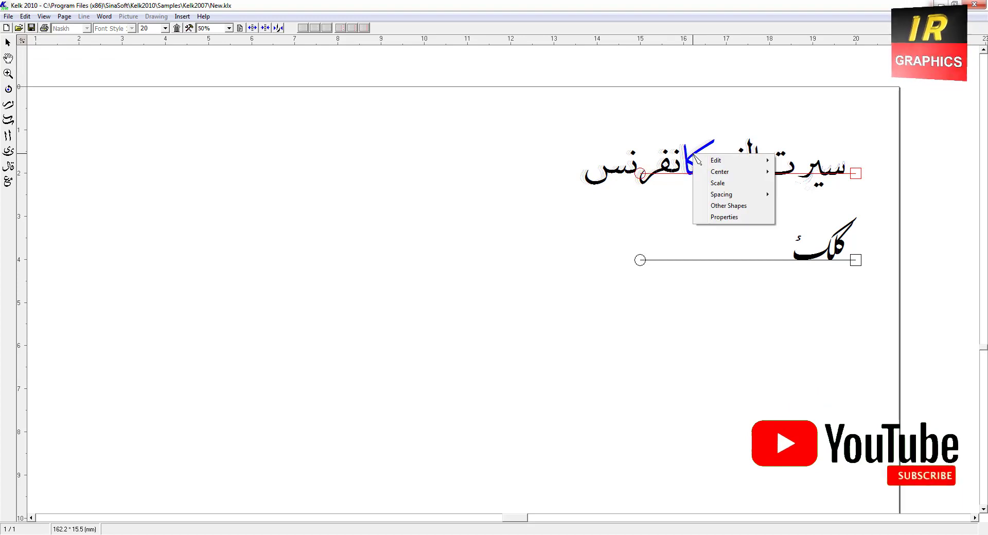
pyautogui.click(733, 222)
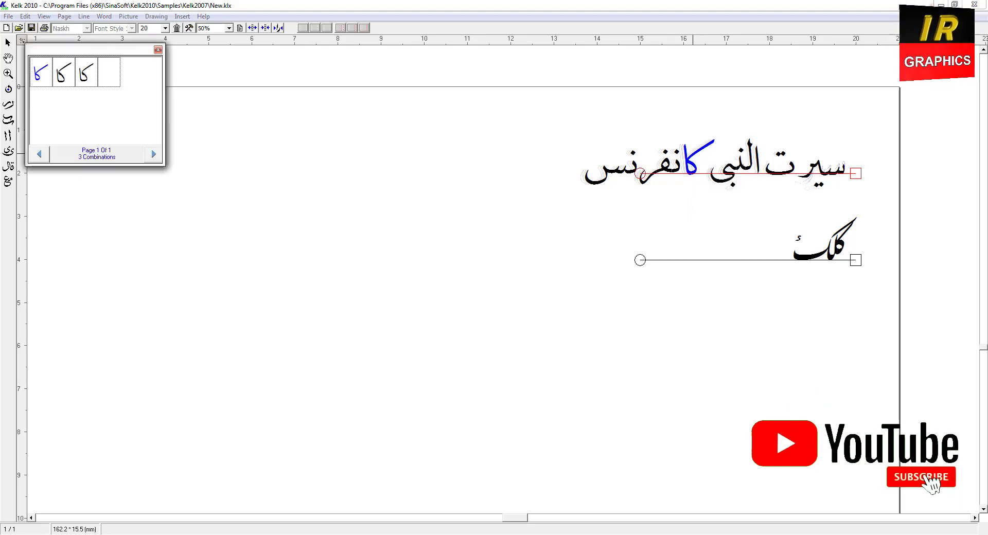
pyautogui.click(158, 49)
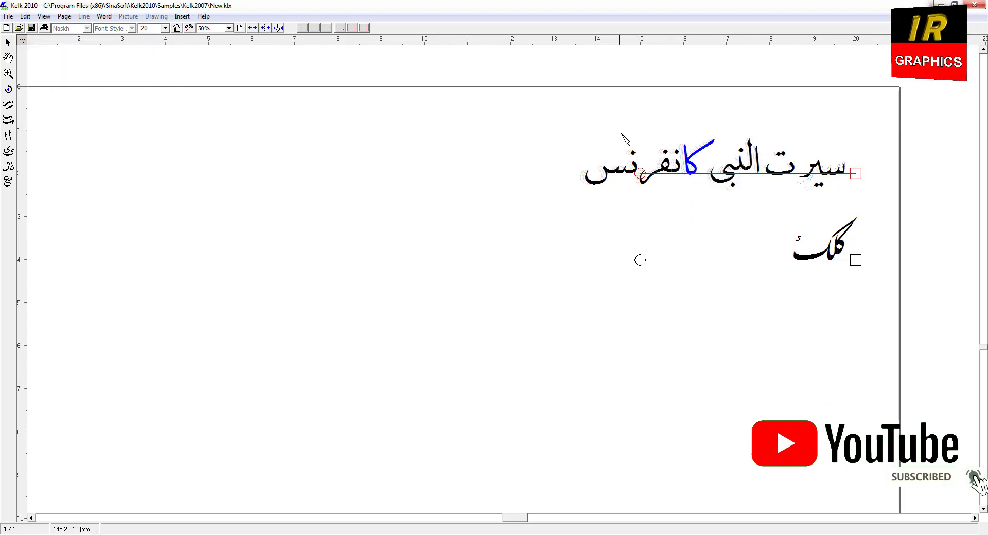
# - Apply the third listed shape to the نفر letter group and an alternative shape to نس
pyautogui.rightClick(674, 169)
pyautogui.click(690, 218)
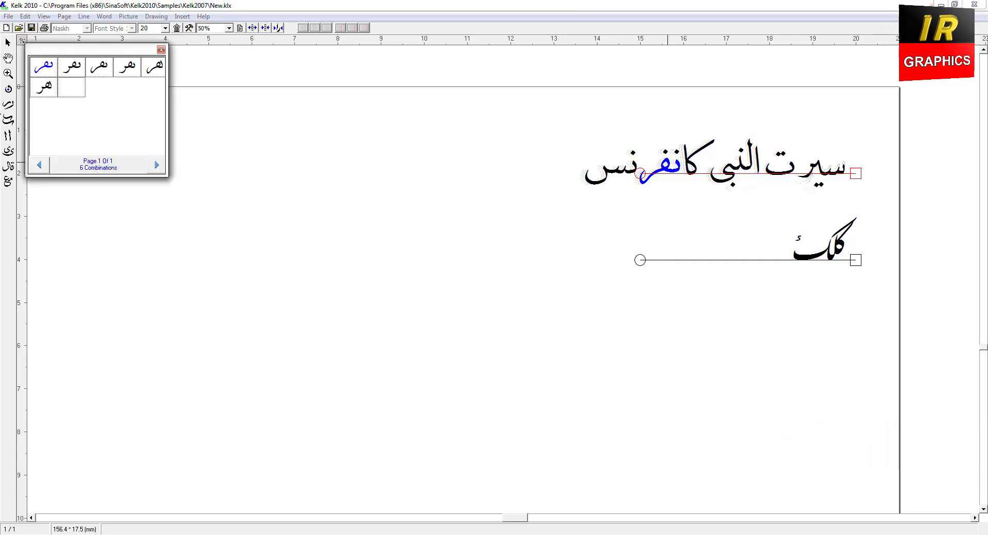
pyautogui.click(101, 71)
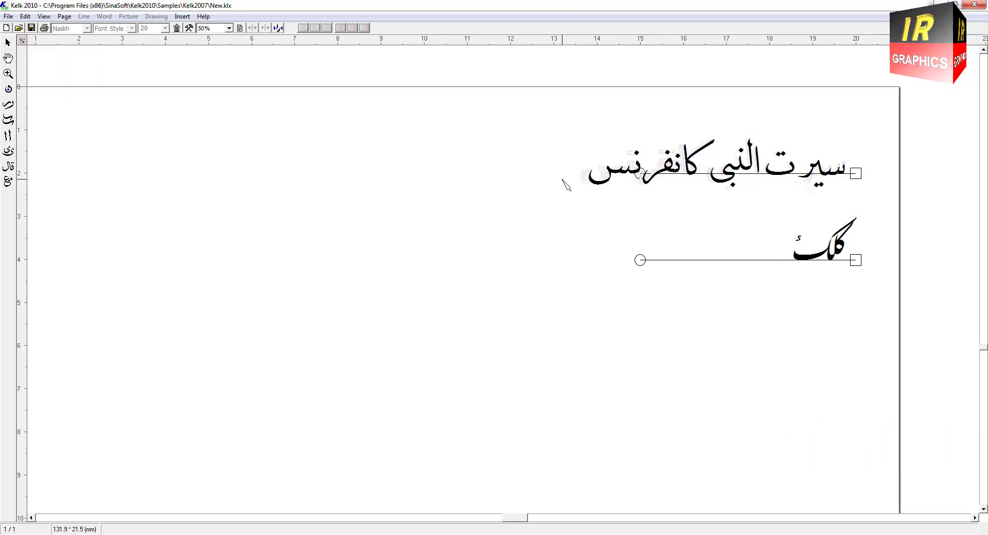
pyautogui.rightClick(622, 177)
pyautogui.click(655, 225)
pyautogui.click(87, 66)
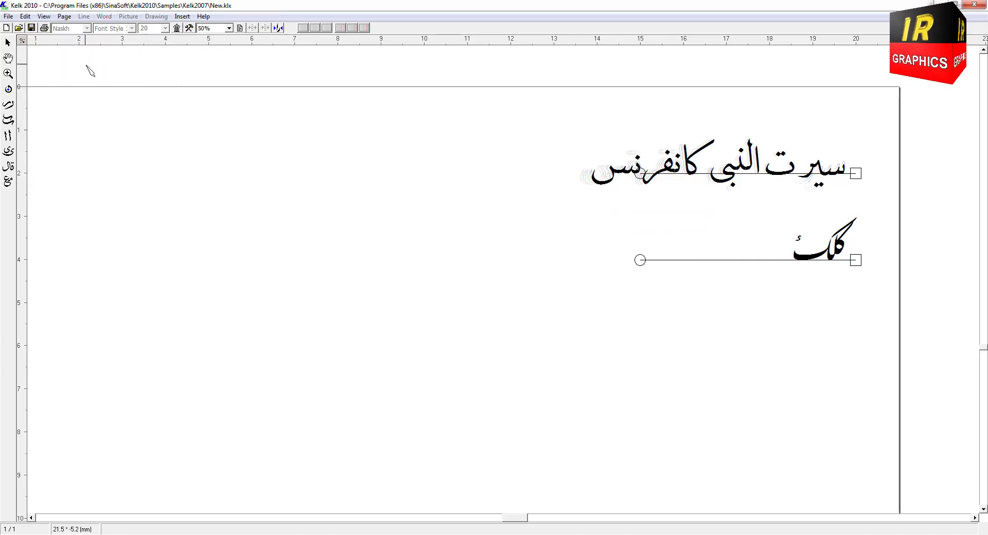
# - Move the whole سیرت النبی کانفرنس text to about 7–12.5 on the horizontal ruler and delete the word كلك from the second baseline
pyautogui.click(690, 174)
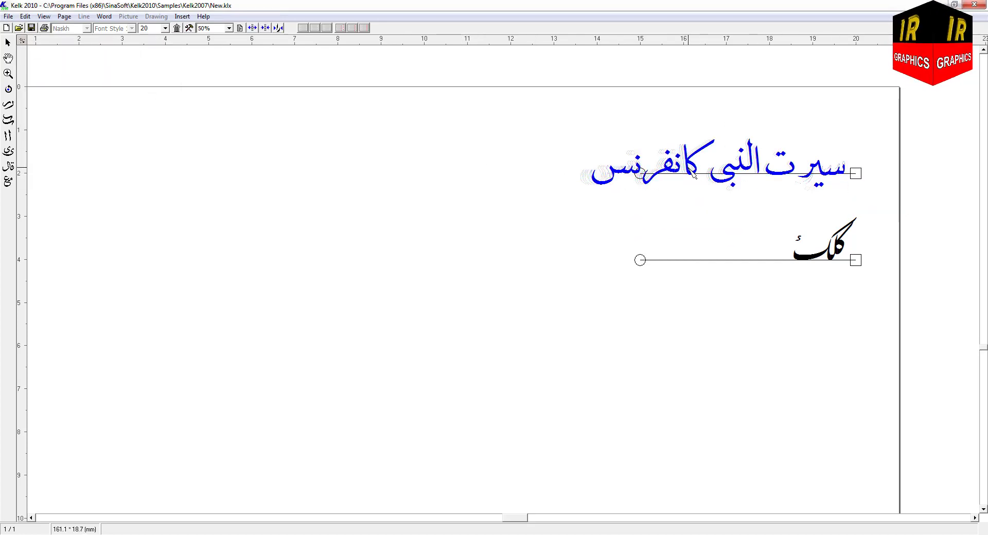
pyautogui.moveTo(691, 162); pyautogui.dragTo(382, 189)
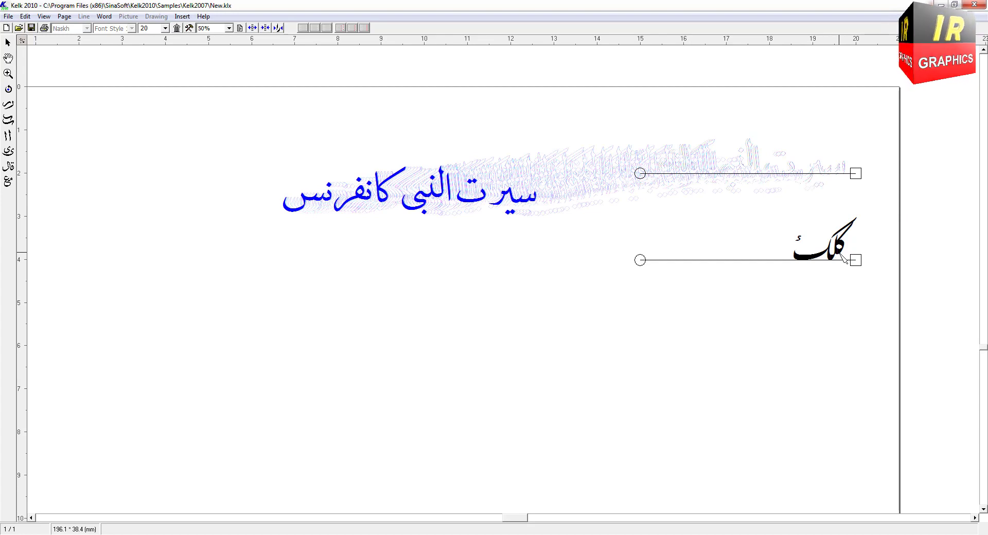
pyautogui.click(839, 252)
pyautogui.press('Delete')
# - Capture the screen showing the enlarged سیرت النبی کانفرنس calligraphy
pyautogui.click(176, 29)
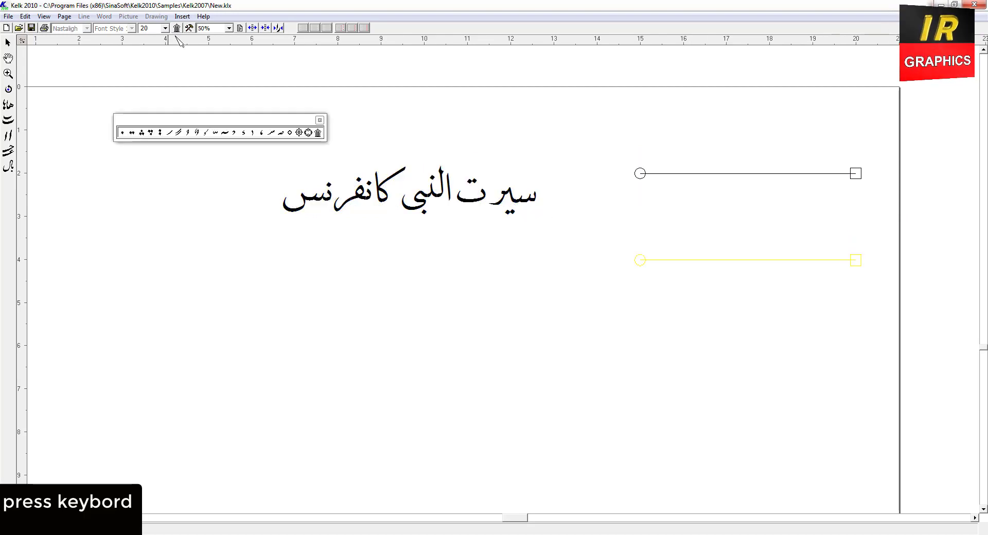
pyautogui.press('Print')
pyautogui.click(320, 121)
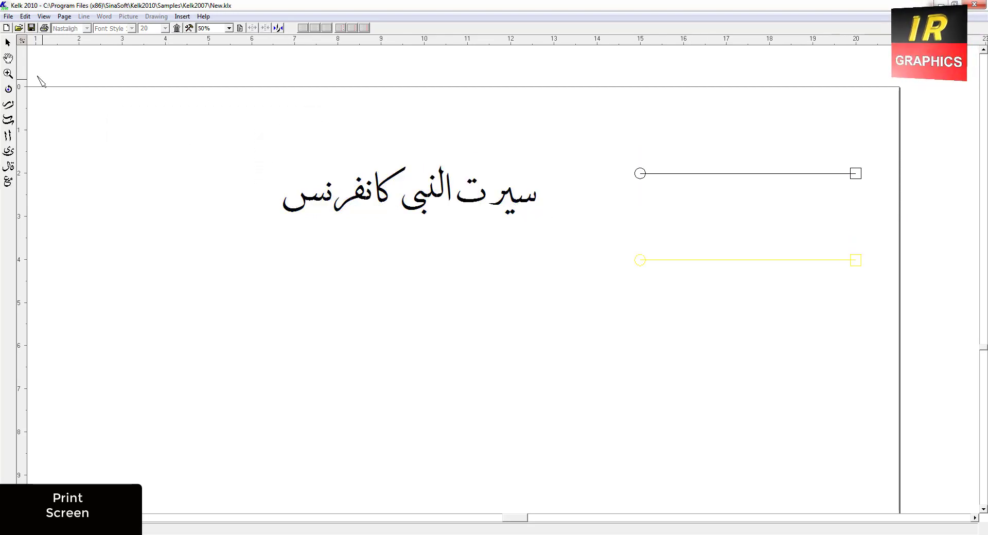
pyautogui.moveTo(209, 119); pyautogui.dragTo(515, 229)
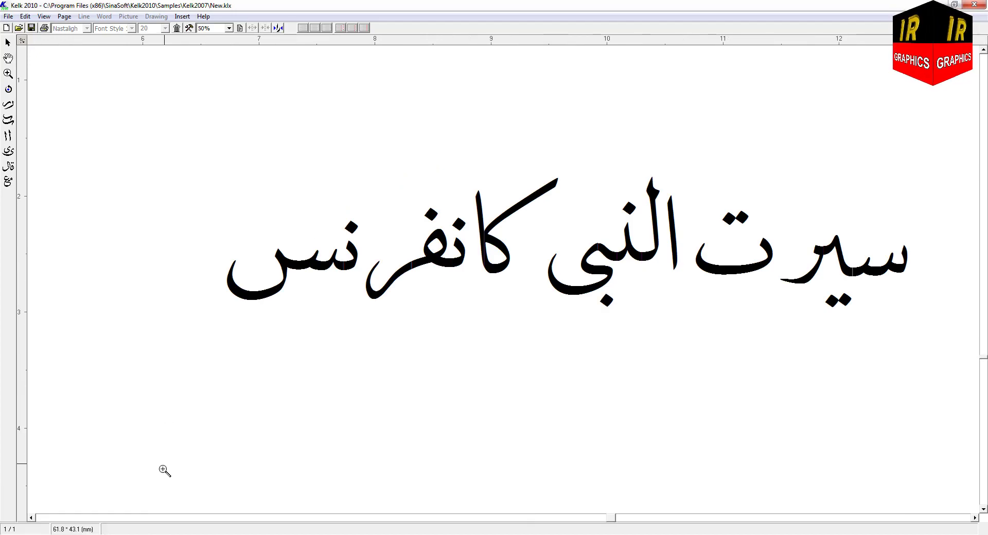
# - Open Paint and paste the screen capture of the calligraphy into the blank picture
pyautogui.click(10, 534)
pyautogui.click(42, 285)
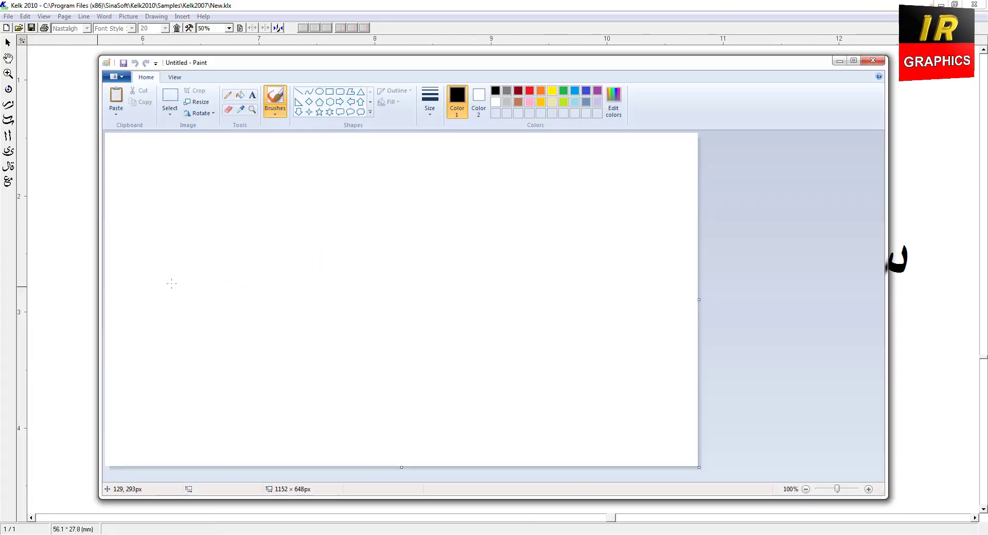
pyautogui.click(116, 97)
pyautogui.scroll(-3, 426, 310)
# - Save the pasted picture as a JPEG named 12 on the Desktop and close Paint
pyautogui.click(116, 77)
pyautogui.click(124, 162)
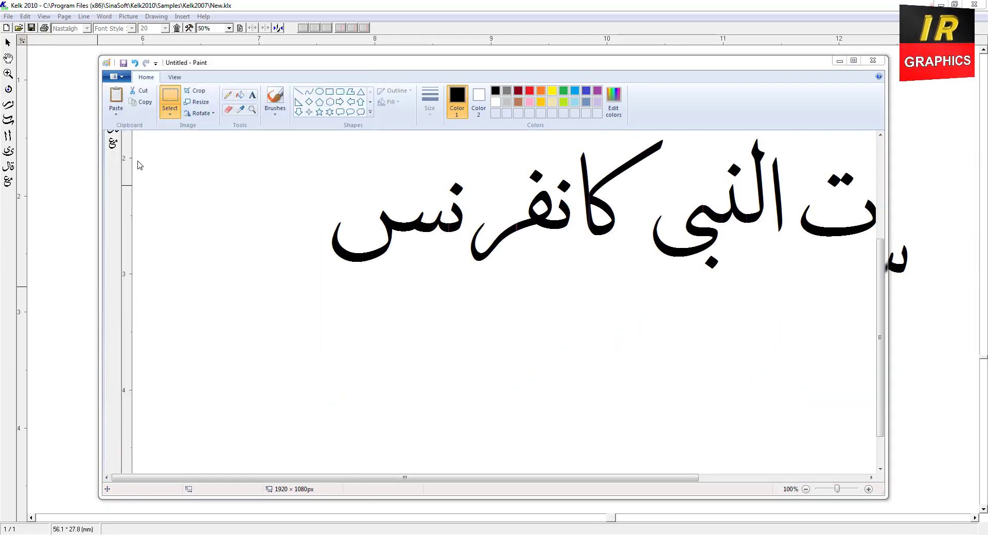
pyautogui.click(741, 407)
pyautogui.click(118, 78)
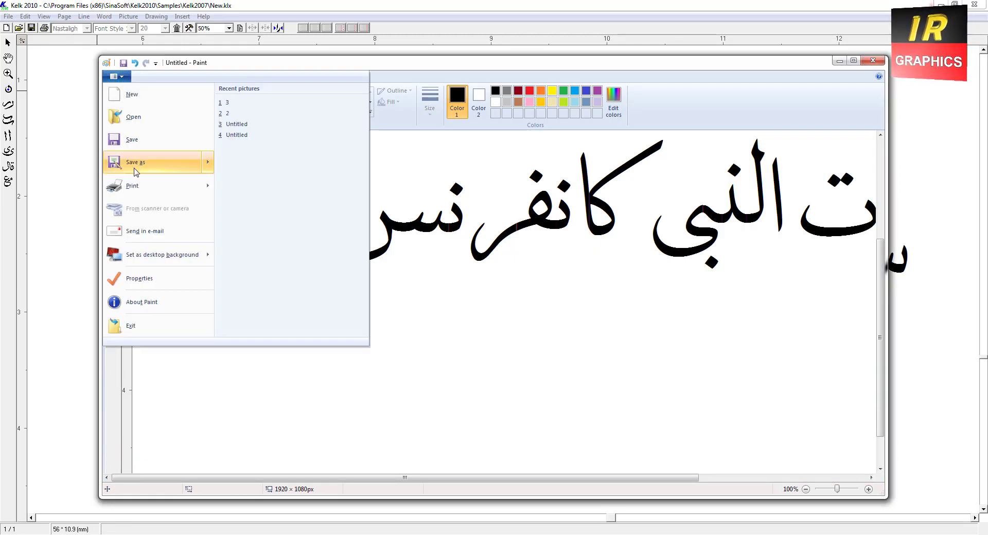
pyautogui.click(252, 141)
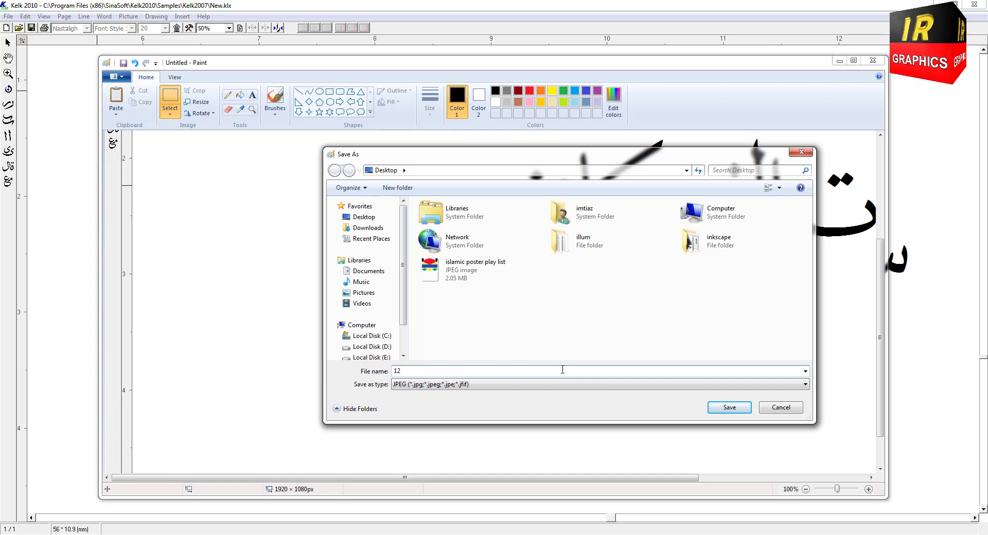
pyautogui.press('Return')
pyautogui.click(877, 64)
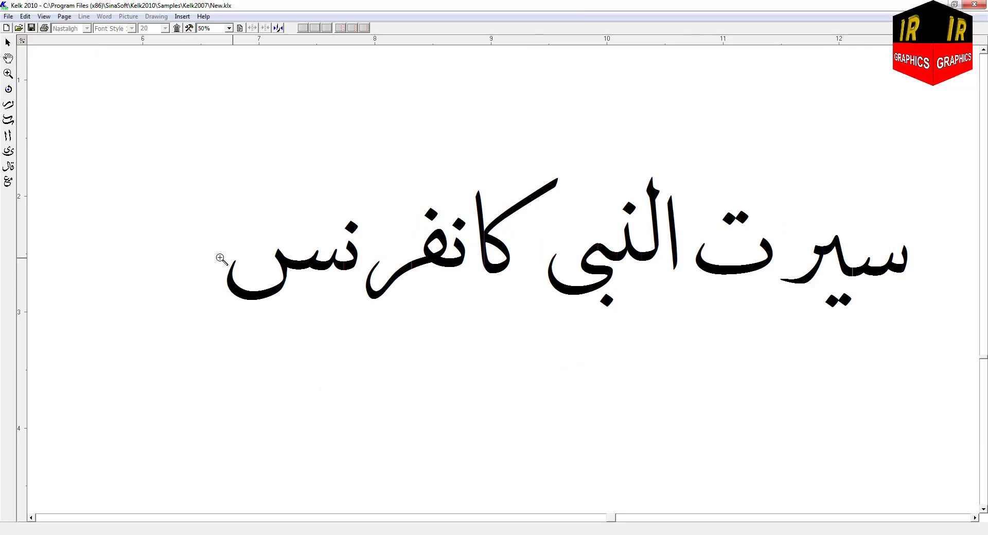
# - Set the first baseline's text سيرت النبي كانفرنس in the Tuluth font style with Operating System text mode, and apply it
pyautogui.click(9, 74)
pyautogui.scroll(1, 247, 207)
pyautogui.scroll(-3, 246, 206)
pyautogui.scroll(-2, 247, 207)
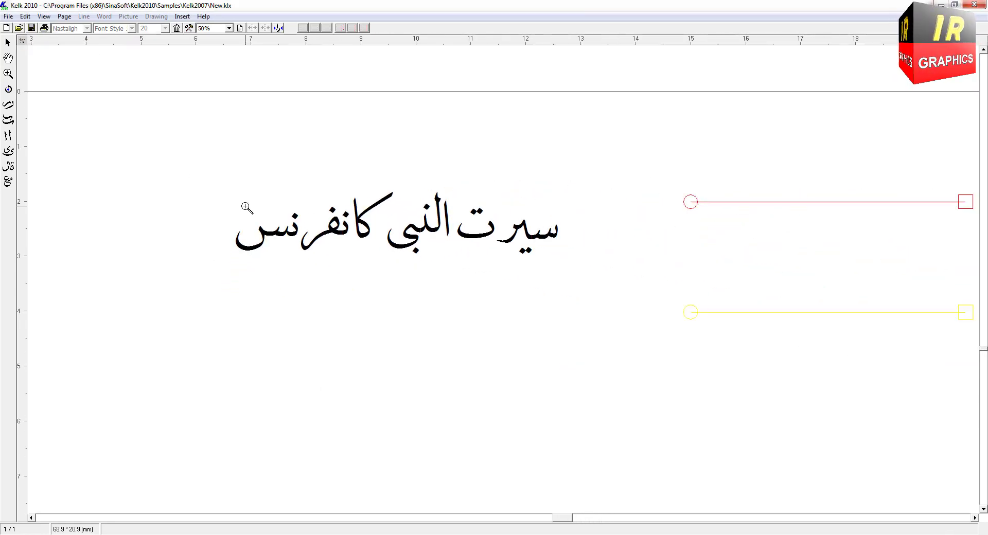
pyautogui.rightClick(966, 208)
pyautogui.click(931, 280)
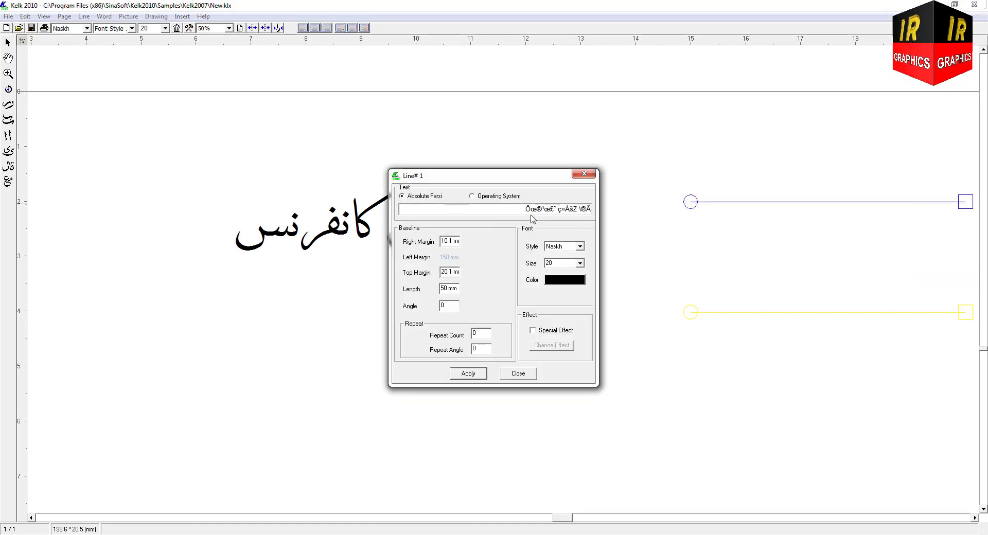
pyautogui.click(580, 247)
pyautogui.click(559, 266)
pyautogui.click(476, 375)
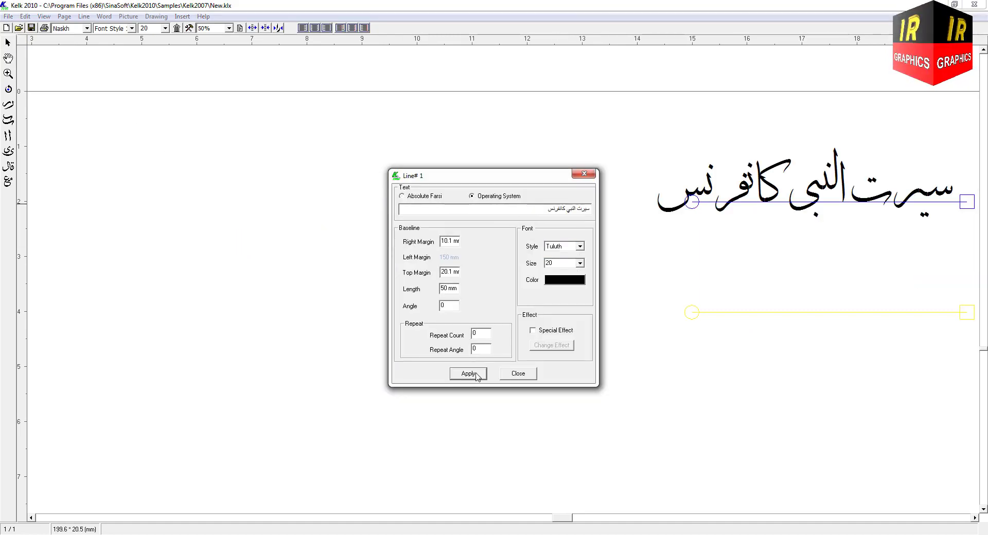
pyautogui.click(585, 174)
# - Place five different Tuluth marks side by side in the empty area left of the first baseline
pyautogui.click(177, 28)
pyautogui.moveTo(274, 130); pyautogui.dragTo(504, 143)
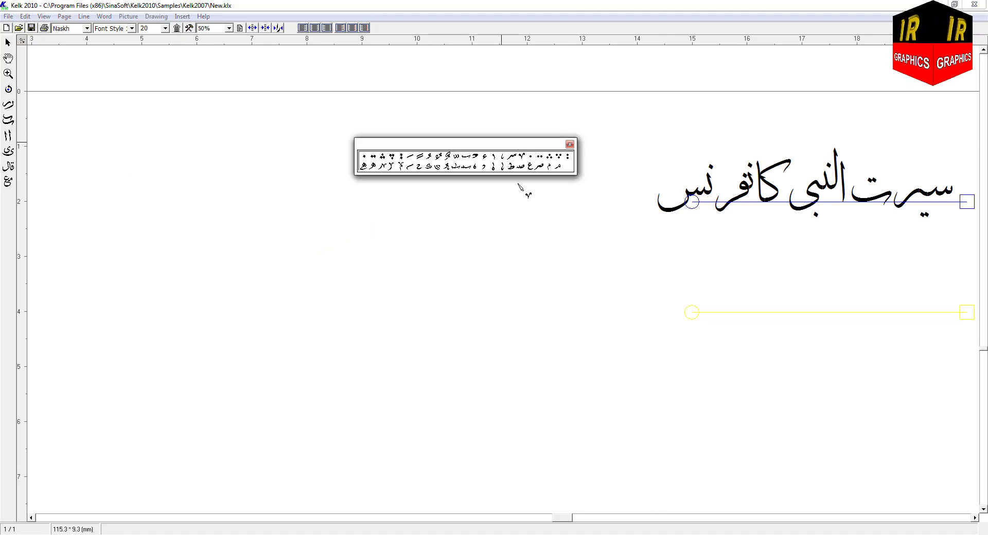
pyautogui.click(506, 210)
pyautogui.click(512, 156)
pyautogui.click(489, 206)
pyautogui.click(501, 157)
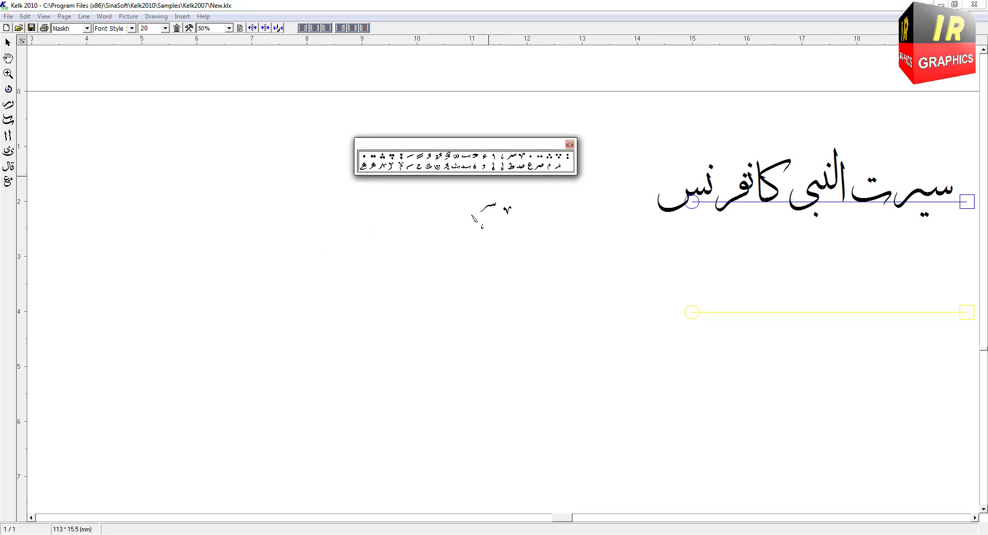
pyautogui.click(470, 215)
pyautogui.click(493, 157)
pyautogui.click(458, 208)
pyautogui.click(475, 157)
pyautogui.click(443, 206)
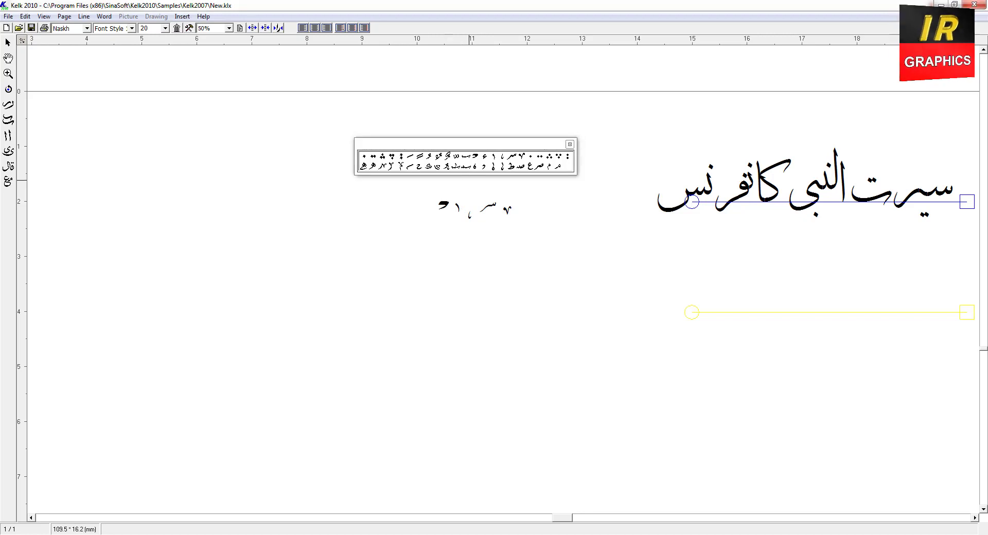
# - Add more Tuluth vowel marks and small letter forms around the first five, forming two loose rows
pyautogui.moveTo(556, 166); pyautogui.dragTo(495, 190)
pyautogui.moveTo(493, 167); pyautogui.dragTo(444, 190)
pyautogui.moveTo(438, 157); pyautogui.dragTo(431, 205)
pyautogui.moveTo(428, 168); pyautogui.dragTo(401, 199)
pyautogui.moveTo(448, 160); pyautogui.dragTo(431, 205)
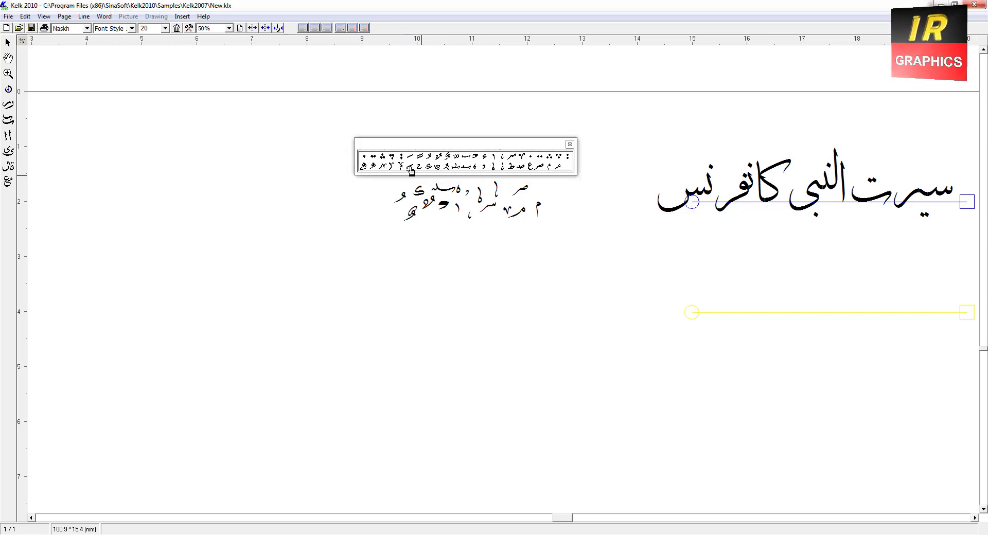
pyautogui.moveTo(411, 167); pyautogui.dragTo(359, 203)
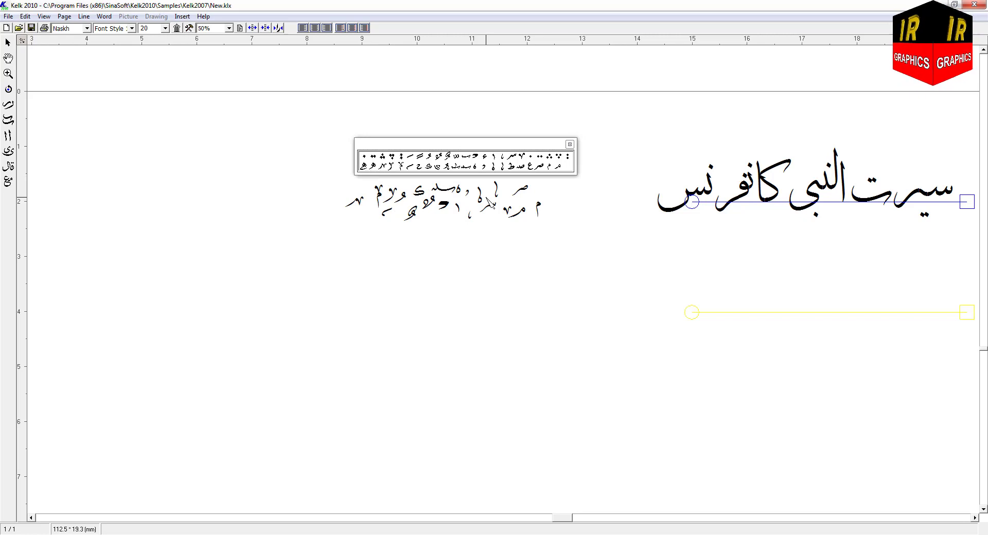
# - Close the marks palette and delete the سيرت النبي كانفرنس text from the first baseline
pyautogui.click(570, 145)
pyautogui.moveTo(866, 242); pyautogui.dragTo(972, 244)
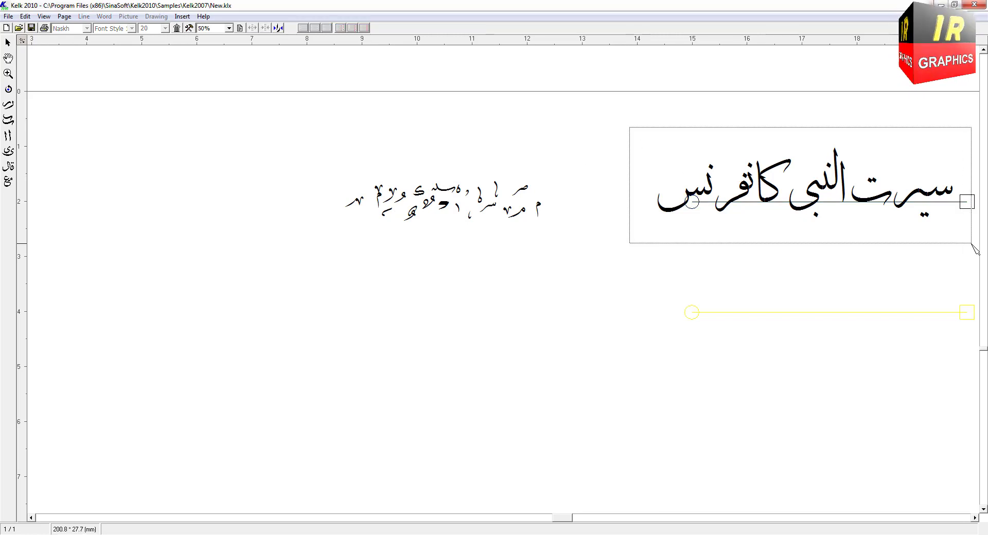
pyautogui.press('Delete')
# - Open Paint and paste a screen capture of the enlarged Tuluth marks into the picture
pyautogui.click(8, 74)
pyautogui.moveTo(256, 135); pyautogui.dragTo(607, 264)
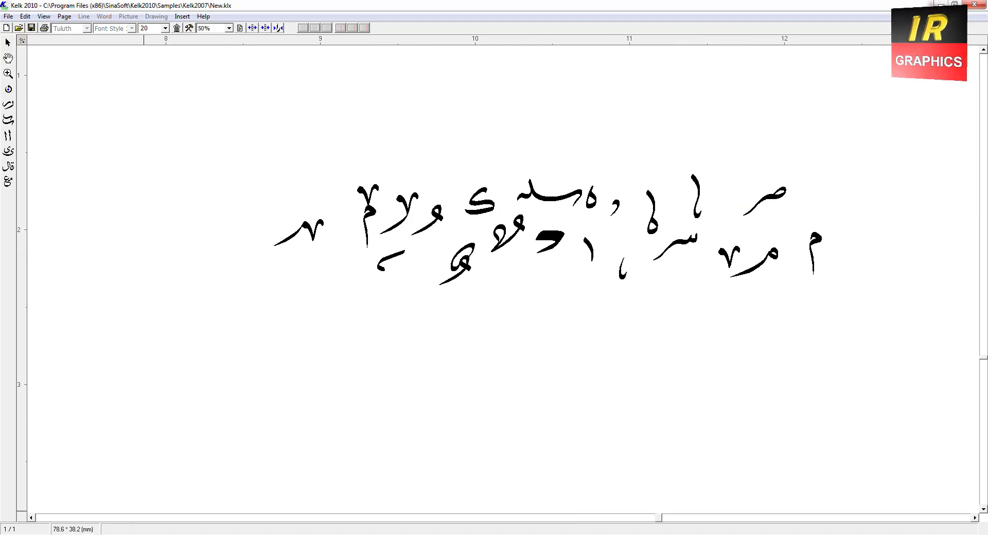
pyautogui.click(10, 534)
pyautogui.click(47, 289)
pyautogui.hotkey('ctrl', 'v')
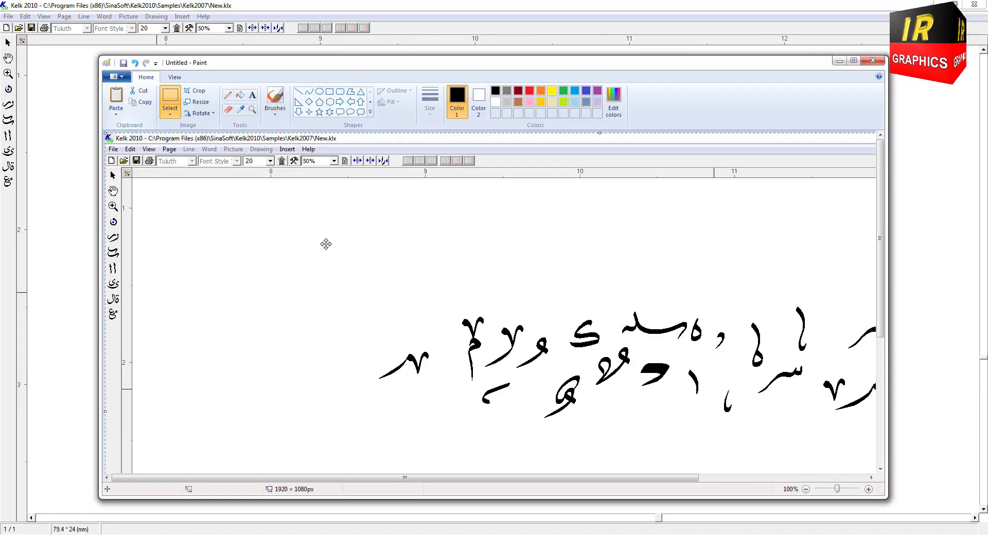
# - Save the picture of the marks as a JPEG on the Desktop and close Paint
pyautogui.click(117, 77)
pyautogui.moveTo(137, 158)
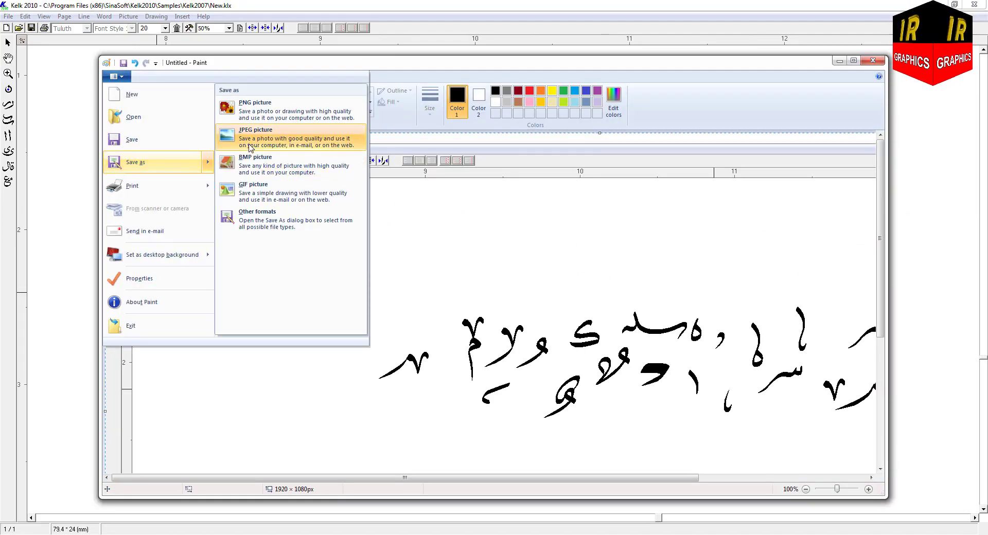
pyautogui.click(286, 126)
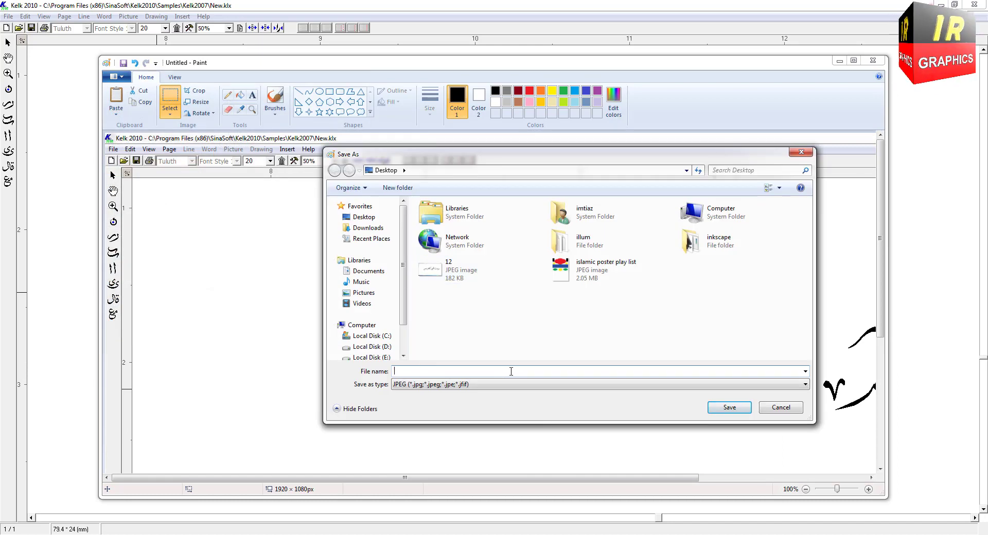
pyautogui.press('Return')
pyautogui.click(873, 60)
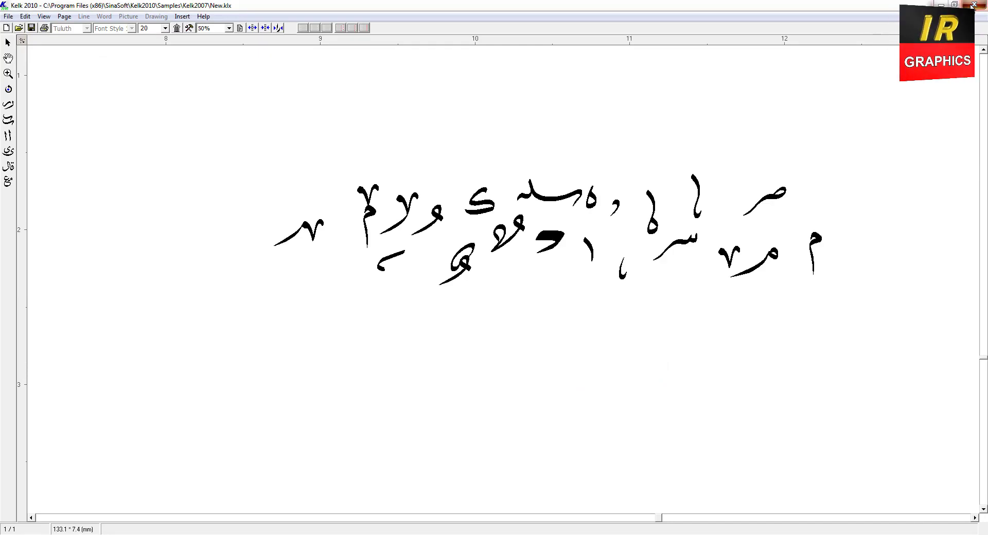
# - Close Kelk, switch to CorelDRAW and import 12.jpg, the captured title image, placing it over the page
pyautogui.click(974, 5)
pyautogui.click(498, 297)
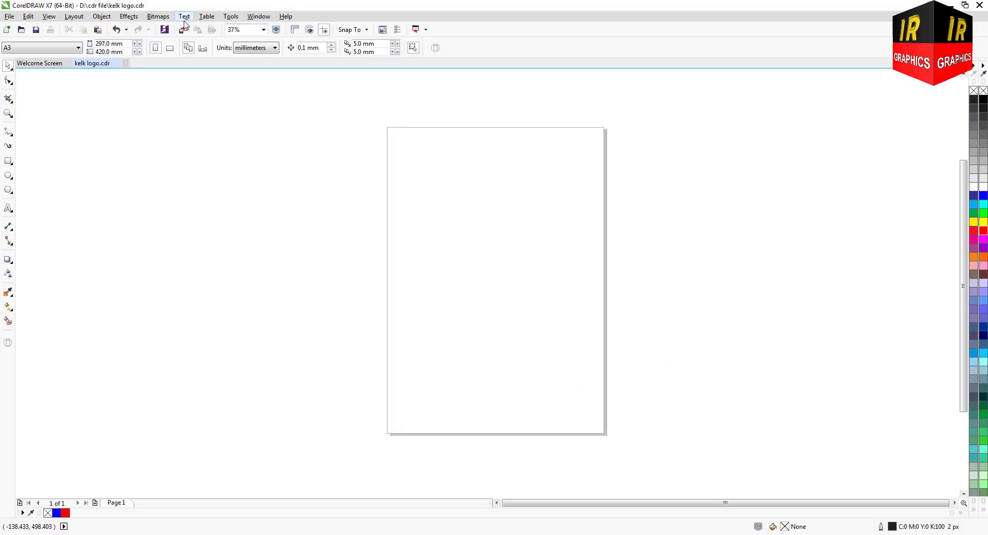
pyautogui.click(183, 29)
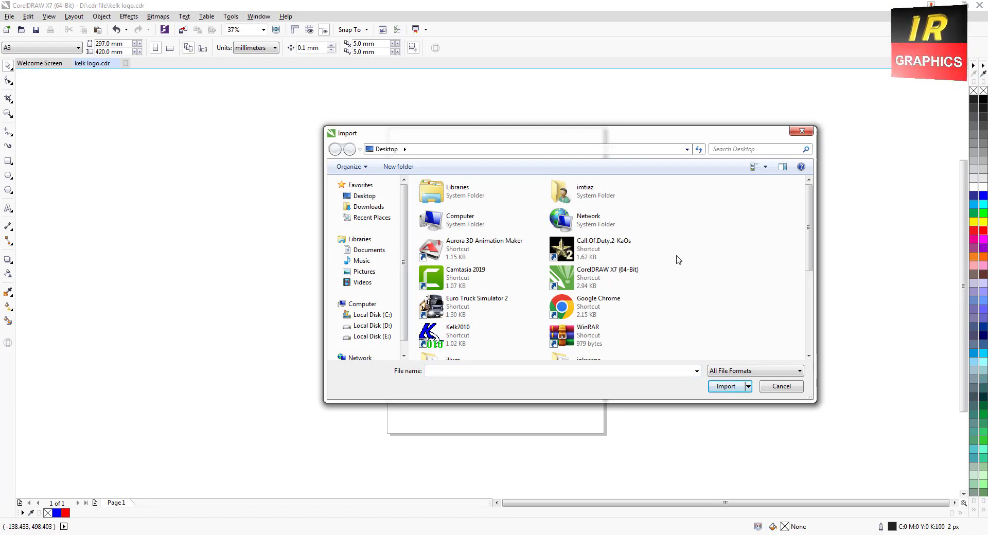
pyautogui.click(479, 231)
pyautogui.click(726, 386)
pyautogui.click(421, 182)
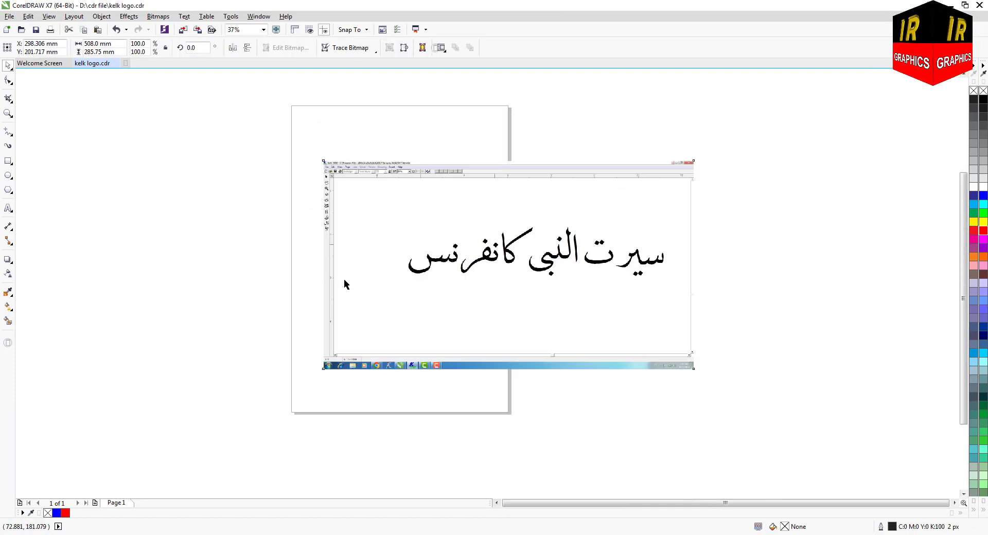
# - Crop the imported screenshot down to the سیرت النبی کانفرنس lettering
pyautogui.click(8, 98)
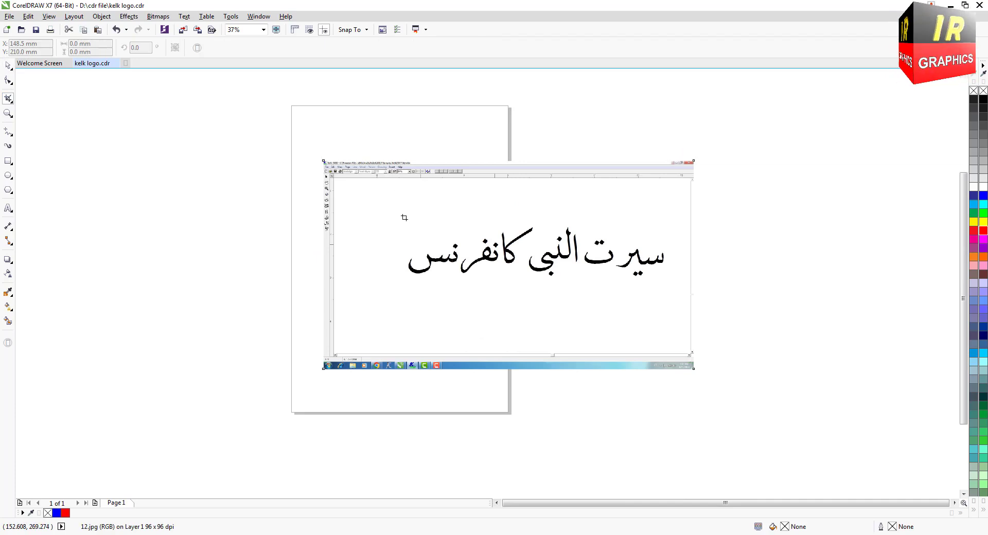
pyautogui.moveTo(404, 218); pyautogui.dragTo(676, 299)
pyautogui.press('Return')
pyautogui.click(9, 66)
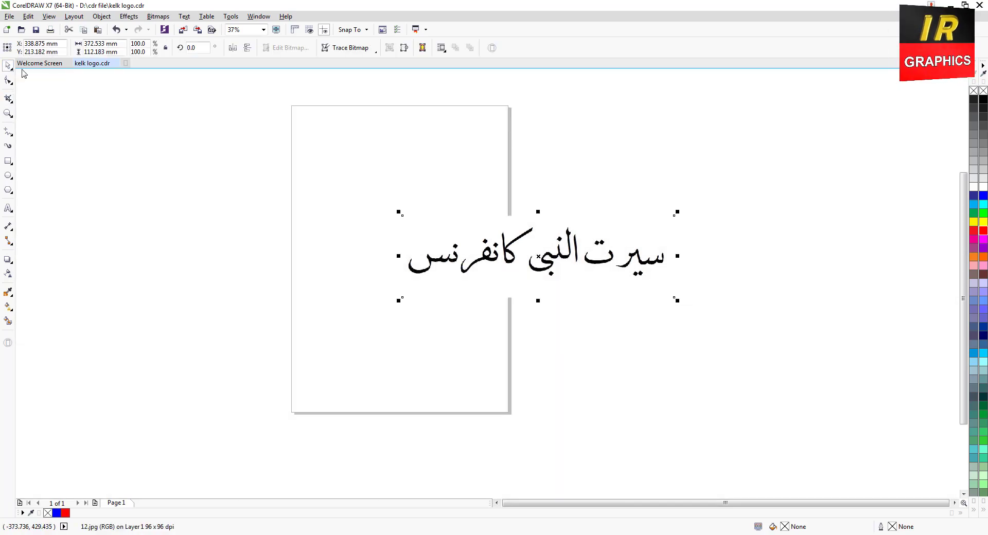
# - Trace the cropped title bitmap to vector curves with an Outline trace using the Line art image type
pyautogui.click(350, 47)
pyautogui.moveTo(361, 82)
pyautogui.click(430, 82)
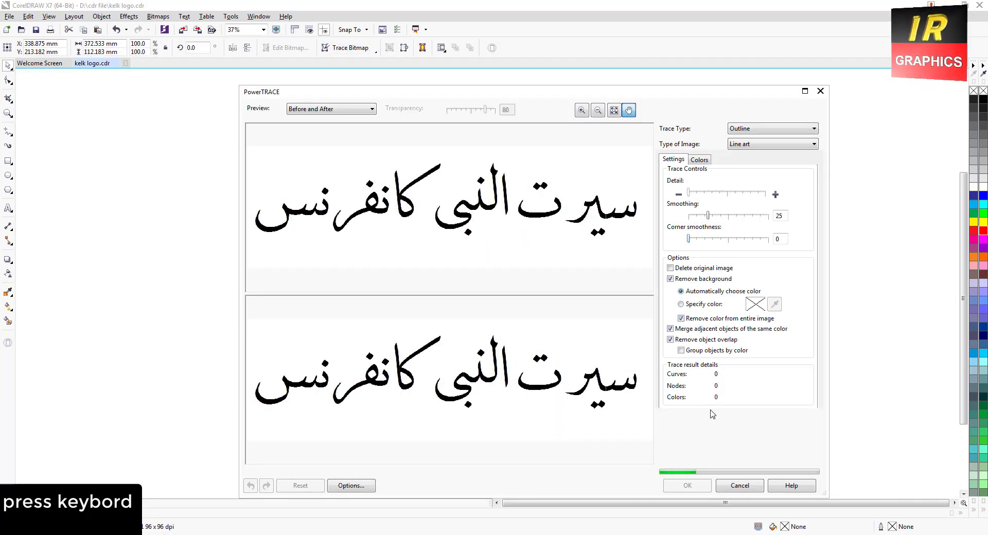
pyautogui.press('Print')
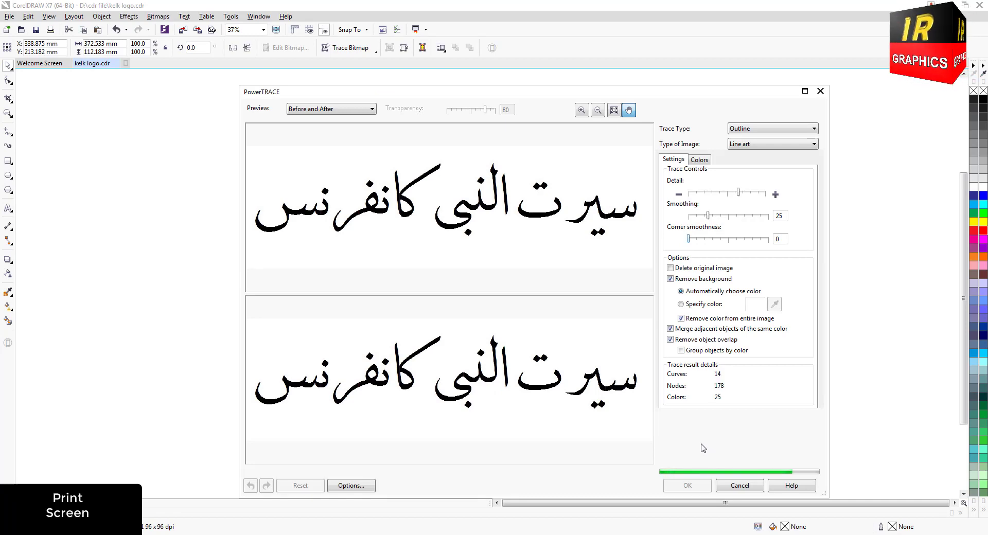
pyautogui.click(696, 488)
# - Move the traced title down onto the page and delete the original title bitmap
pyautogui.moveTo(534, 260)
pyautogui.mouseDown()
pyautogui.moveTo(404, 320)
pyautogui.moveTo(405, 330)
pyautogui.mouseUp()
pyautogui.click(507, 255)
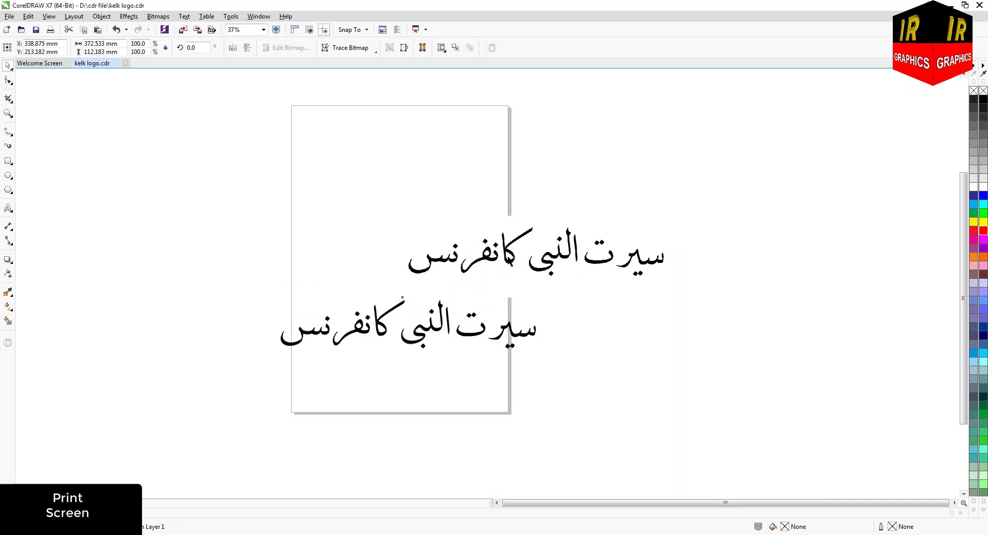
pyautogui.press('Delete')
# - Import 33.jpg, the captured image of the Tuluth marks, and place it beside the page
pyautogui.scroll(2, 450, 338)
pyautogui.scroll(-2, 485, 320)
pyautogui.click(183, 29)
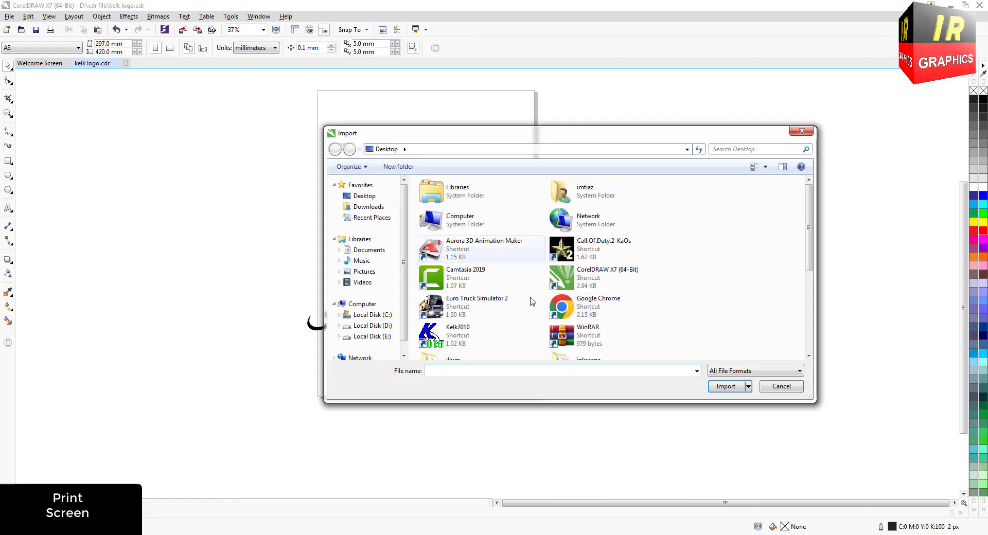
pyautogui.scroll(-5, 706, 289)
pyautogui.click(571, 375)
pyautogui.click(718, 387)
pyautogui.click(593, 178)
pyautogui.scroll(-1, 493, 196)
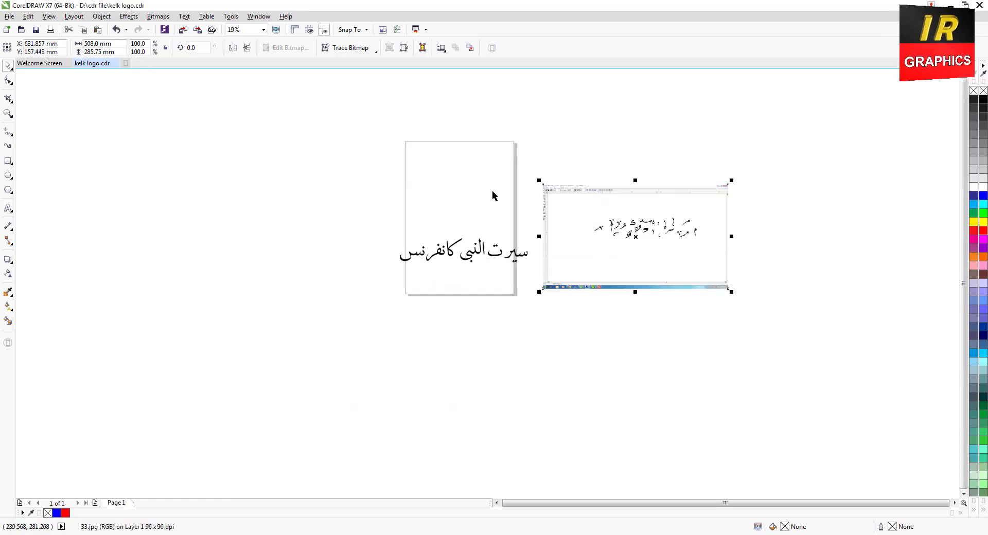
# - Crop the marks screenshot to the two rows of marks, about 335 × 123 mm
pyautogui.click(7, 98)
pyautogui.scroll(1, 687, 223)
pyautogui.moveTo(497, 192); pyautogui.dragTo(741, 282)
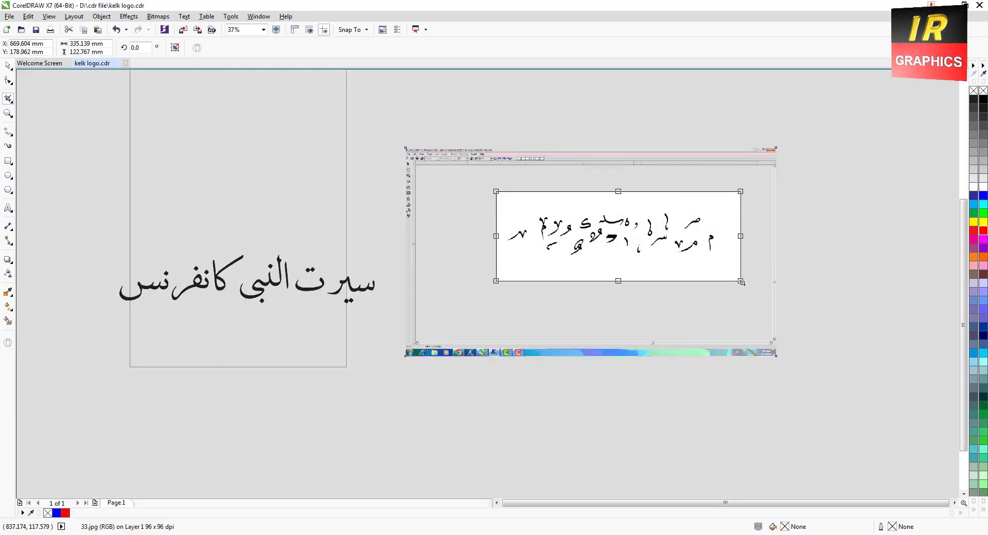
pyautogui.press('Return')
pyautogui.press('space')
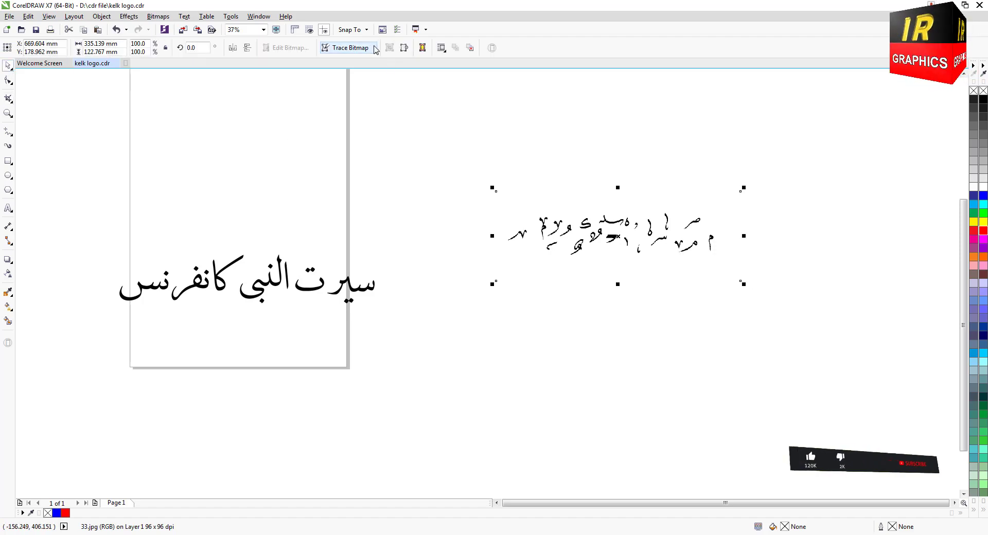
# - Trace the cropped marks bitmap to vector curves with an Outline trace of type Line art
pyautogui.click(350, 47)
pyautogui.moveTo(383, 84)
pyautogui.click(437, 82)
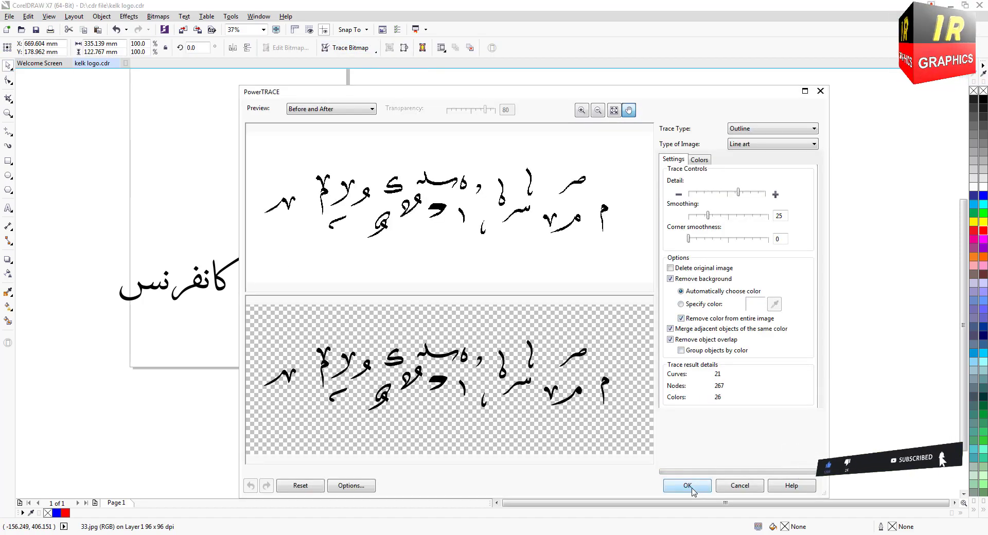
pyautogui.click(687, 485)
# - Move the traced marks above the title and delete the original marks bitmap
pyautogui.moveTo(616, 241)
pyautogui.mouseDown()
pyautogui.moveTo(317, 226)
pyautogui.moveTo(272, 212)
pyautogui.mouseUp()
pyautogui.moveTo(489, 172); pyautogui.dragTo(815, 306)
pyautogui.press('Delete')
# - Ungroup the traced title into separate letter shapes
pyautogui.scroll(-1, 532, 346)
pyautogui.scroll(1, 419, 311)
pyautogui.click(426, 324)
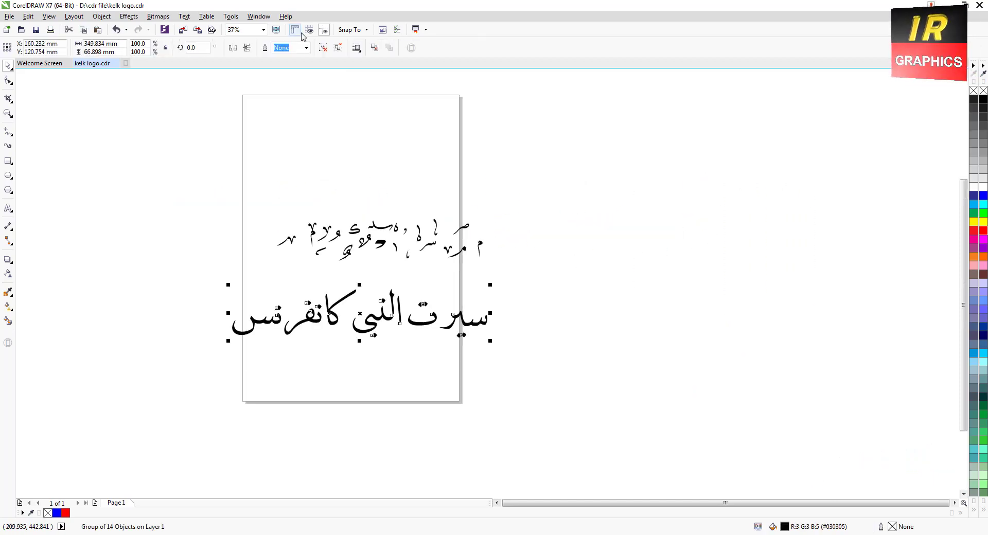
pyautogui.click(465, 373)
# - Move سیر with its lower dots off the page, and stack ت with its dots closely above it
pyautogui.scroll(2, 424, 344)
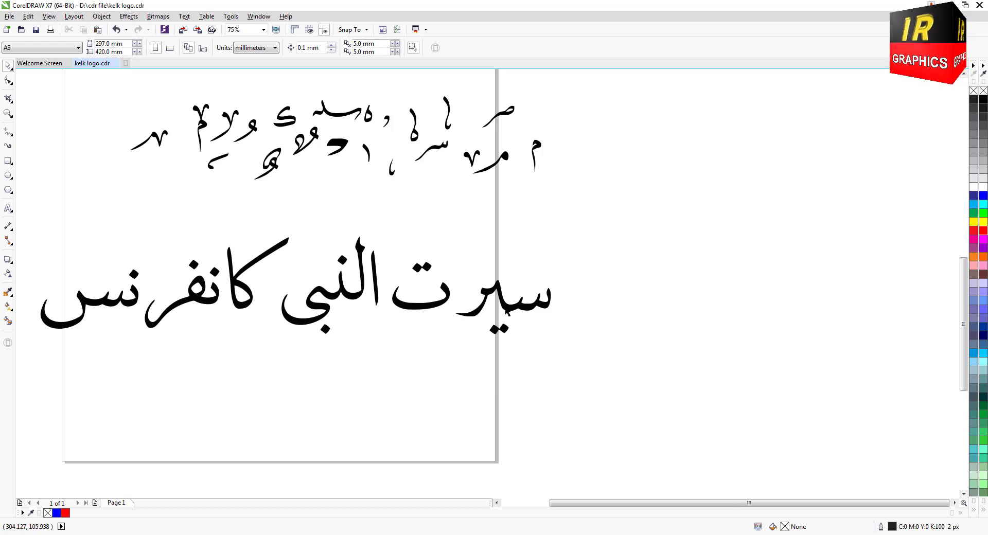
pyautogui.moveTo(507, 311); pyautogui.dragTo(706, 293)
pyautogui.moveTo(502, 330); pyautogui.dragTo(708, 301)
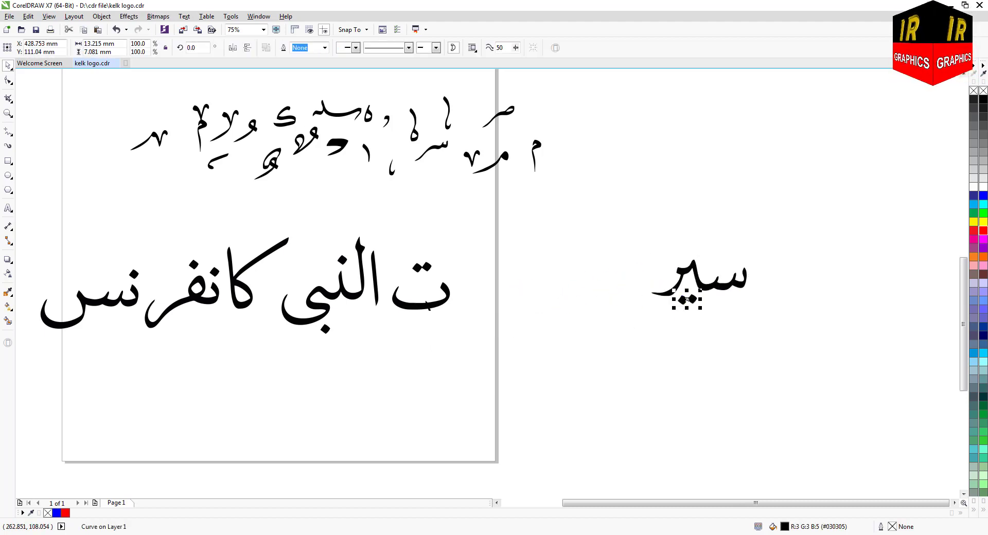
pyautogui.moveTo(427, 309); pyautogui.dragTo(686, 255)
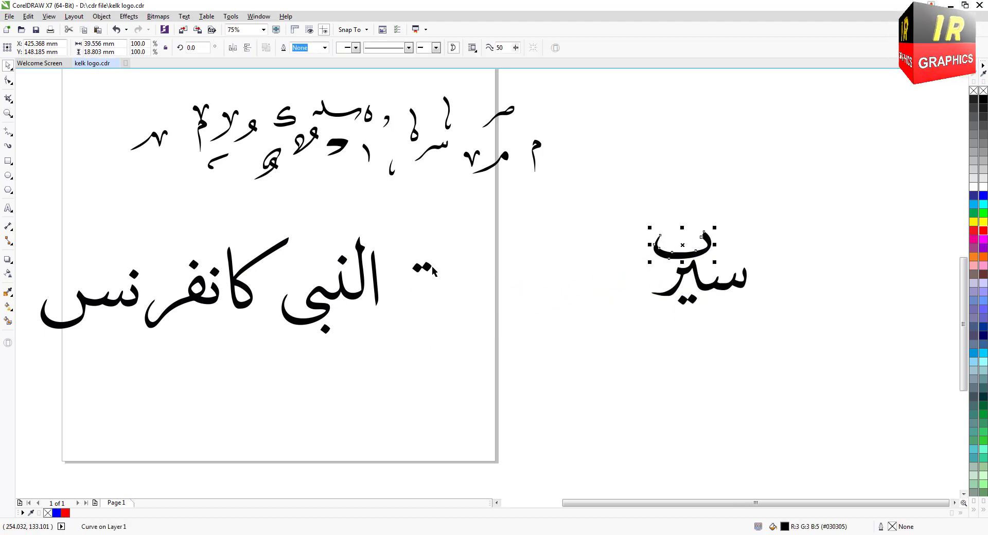
pyautogui.moveTo(434, 272); pyautogui.dragTo(684, 239)
# - Move the alif and the لنبی shapes with their dots tightly beside سیرت
pyautogui.moveTo(374, 272); pyautogui.dragTo(648, 264)
pyautogui.moveTo(398, 216); pyautogui.dragTo(272, 357)
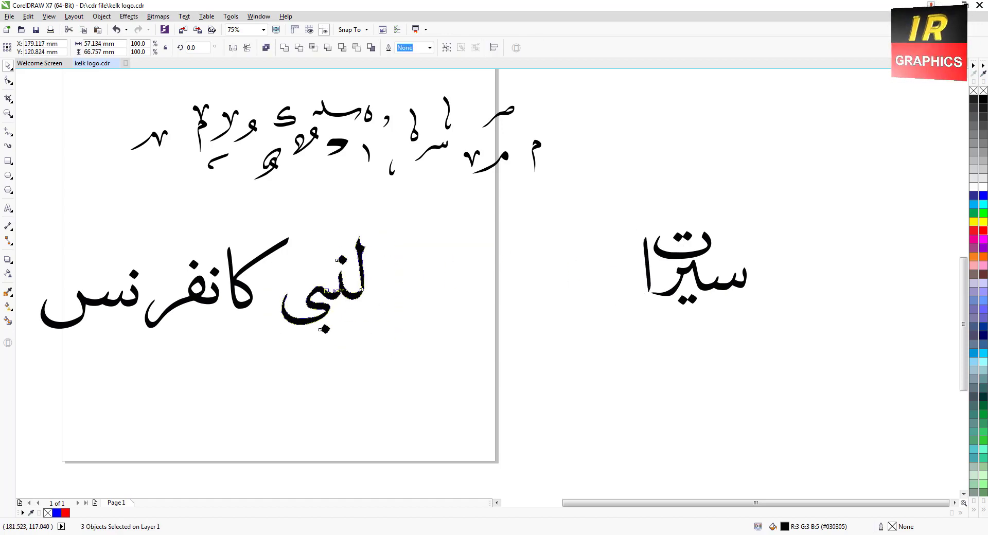
pyautogui.moveTo(328, 291); pyautogui.dragTo(602, 272)
# - Shift the single dot below النبی slightly toward the lam
pyautogui.scroll(1, 663, 277)
pyautogui.scroll(-1, 571, 294)
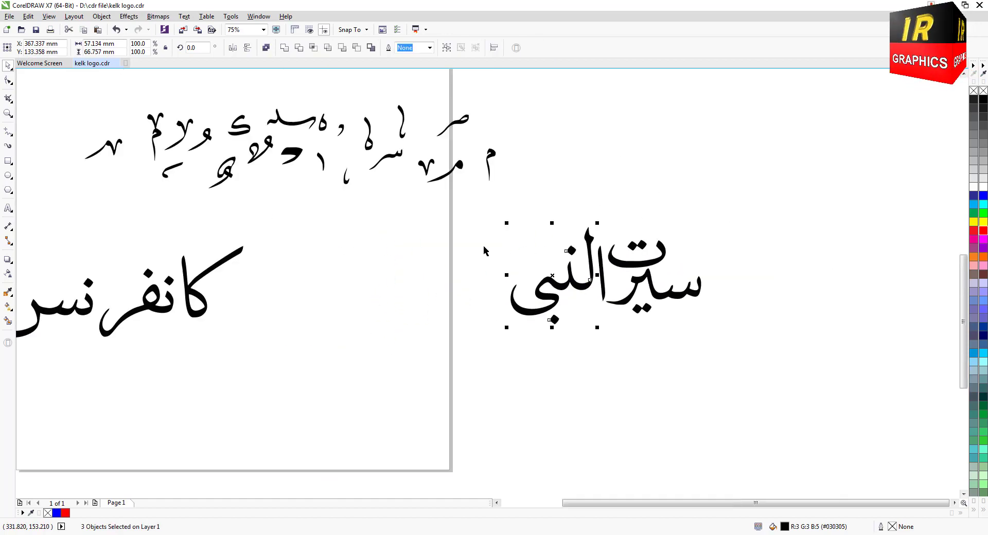
pyautogui.click(483, 246)
pyautogui.moveTo(554, 319); pyautogui.dragTo(565, 314)
pyautogui.scroll(-1, 585, 314)
pyautogui.scroll(1, 585, 314)
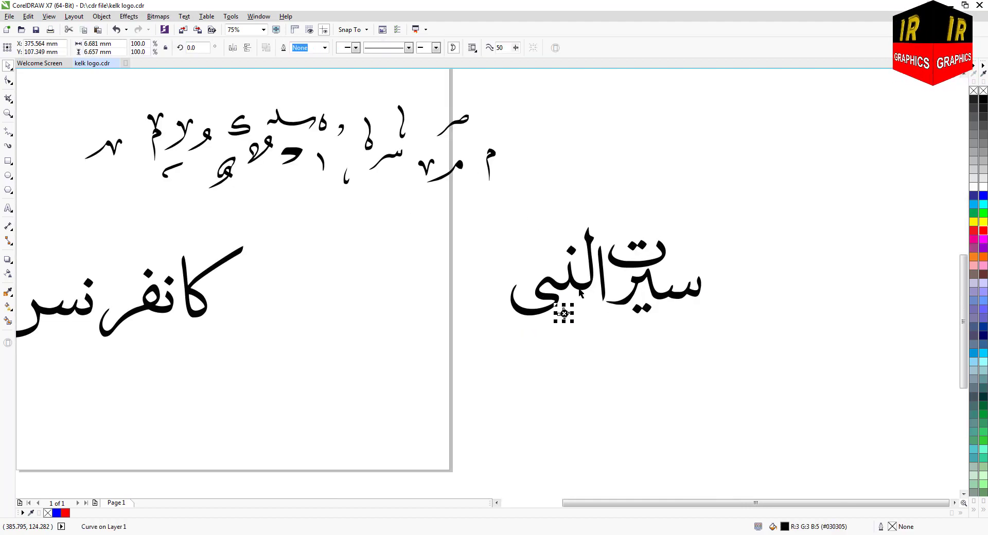
# - Reduce the height of the لنبی shape to about 54.6 mm and nudge it slightly up and right
pyautogui.click(579, 289)
pyautogui.moveTo(552, 222); pyautogui.dragTo(552, 231)
pyautogui.press('Up')
pyautogui.press('Up')
pyautogui.press('Up')
pyautogui.press('Up')
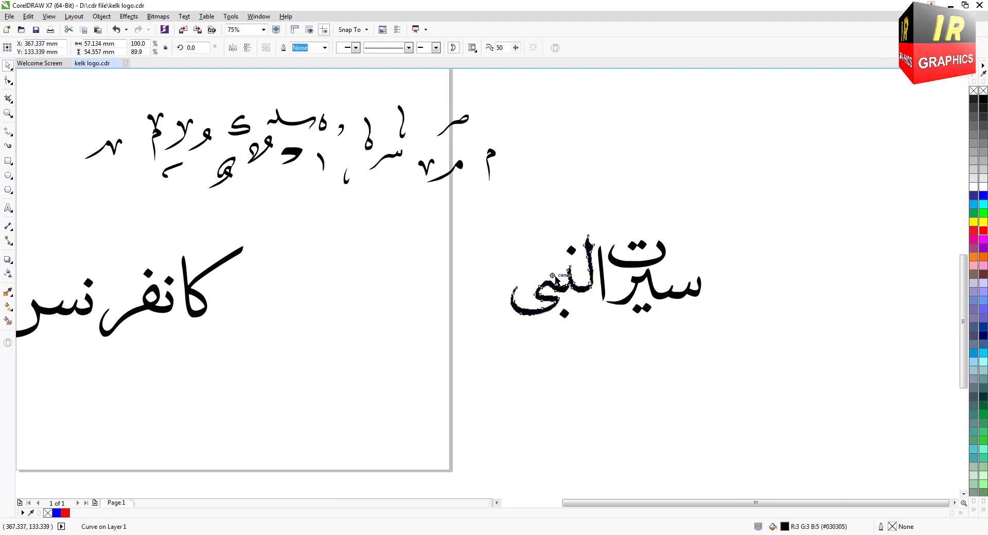
pyautogui.press('Right')
pyautogui.press('Right')
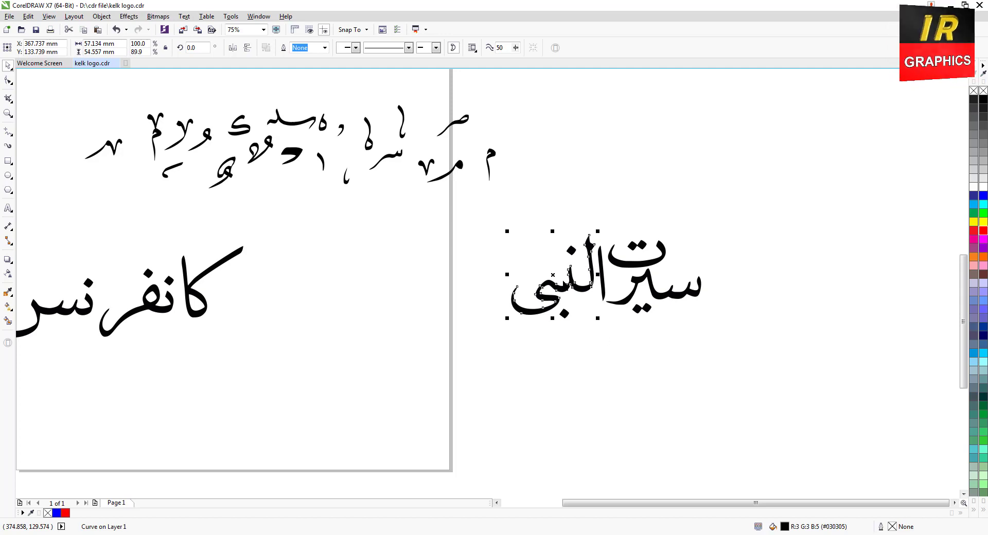
pyautogui.click(554, 337)
pyautogui.click(572, 256)
pyautogui.scroll(-2, 458, 268)
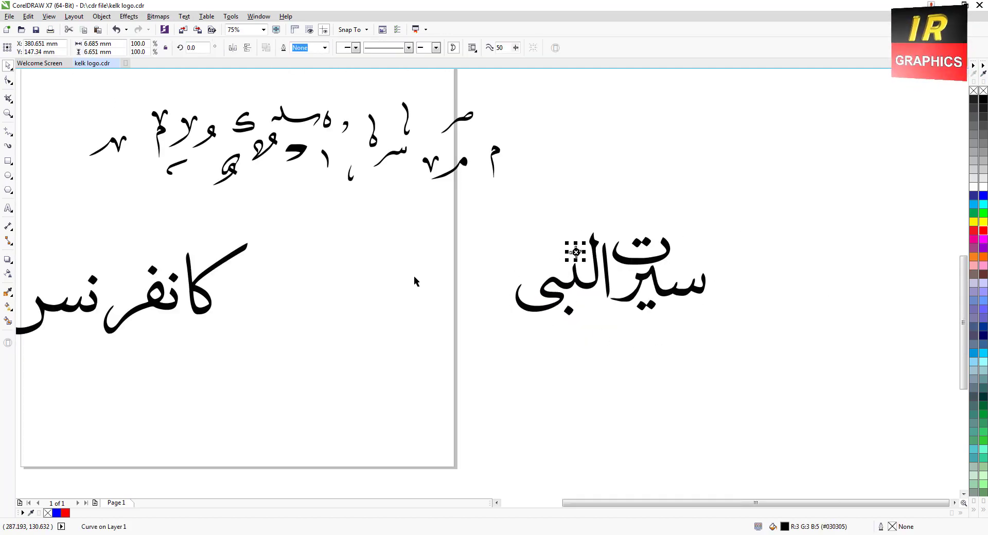
# - Bring the کانفرنس pieces beside النبی and fit کا above its ی, squashed to about 32.8 mm high
pyautogui.moveTo(208, 248); pyautogui.dragTo(337, 328)
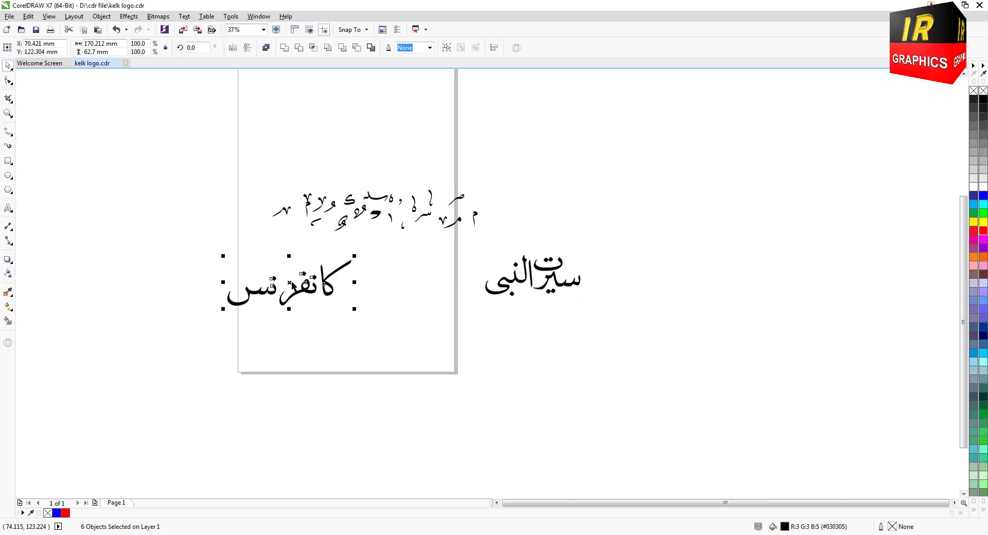
pyautogui.moveTo(296, 288); pyautogui.dragTo(549, 239)
pyautogui.scroll(2, 469, 281)
pyautogui.click(465, 280)
pyautogui.moveTo(549, 198); pyautogui.dragTo(552, 252)
pyautogui.scroll(2, 545, 253)
pyautogui.scroll(-1, 545, 253)
pyautogui.scroll(-1, 554, 252)
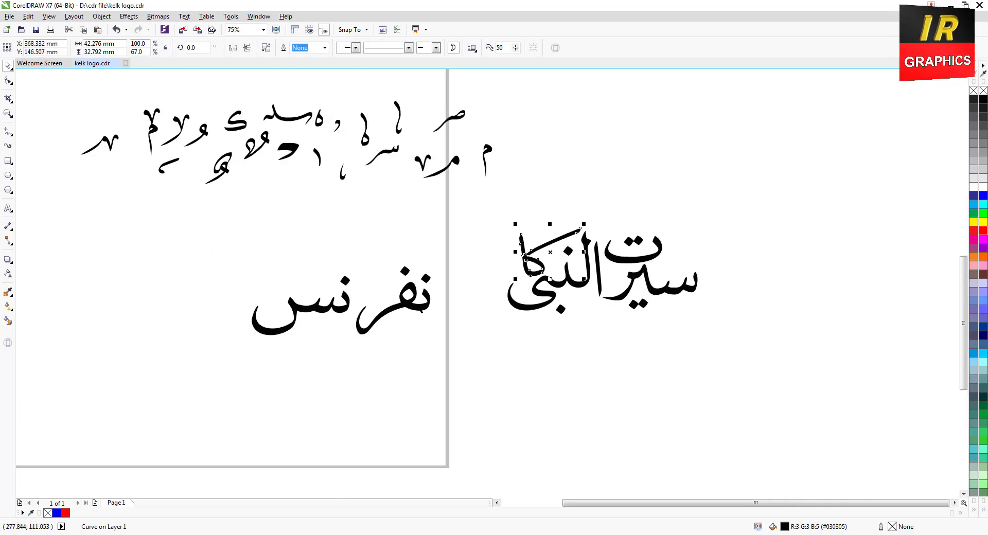
# - Move the نفر shape and its two dots into place next to کا
pyautogui.moveTo(421, 304); pyautogui.dragTo(508, 273)
pyautogui.click(425, 278)
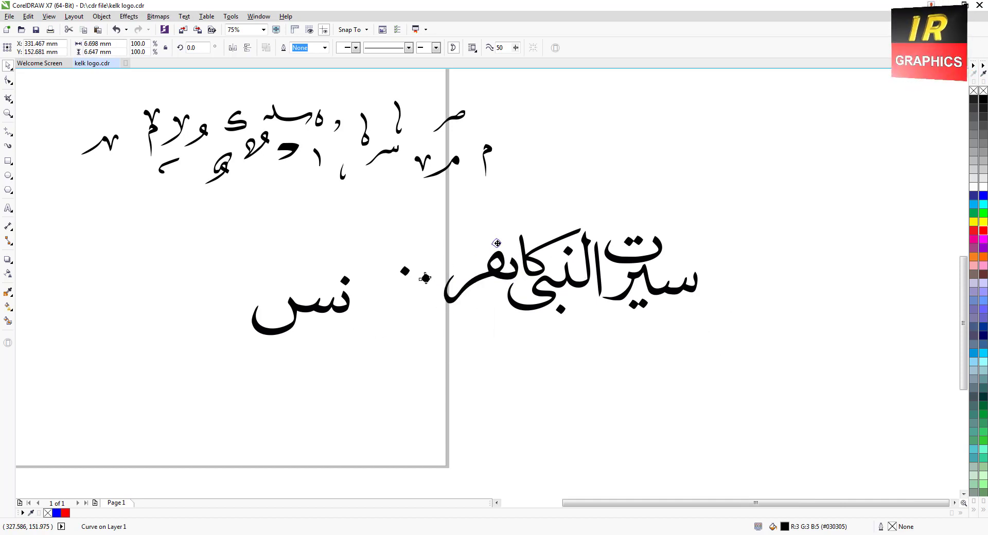
pyautogui.moveTo(406, 272); pyautogui.dragTo(494, 247)
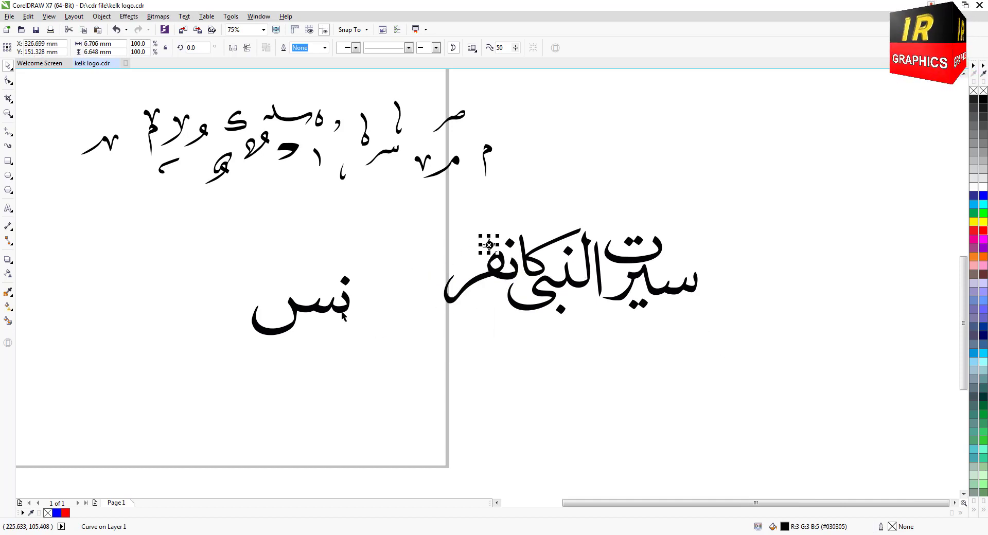
# - Move the final نس shape and its dot against نفر to complete the compact title
pyautogui.moveTo(343, 313); pyautogui.dragTo(466, 276)
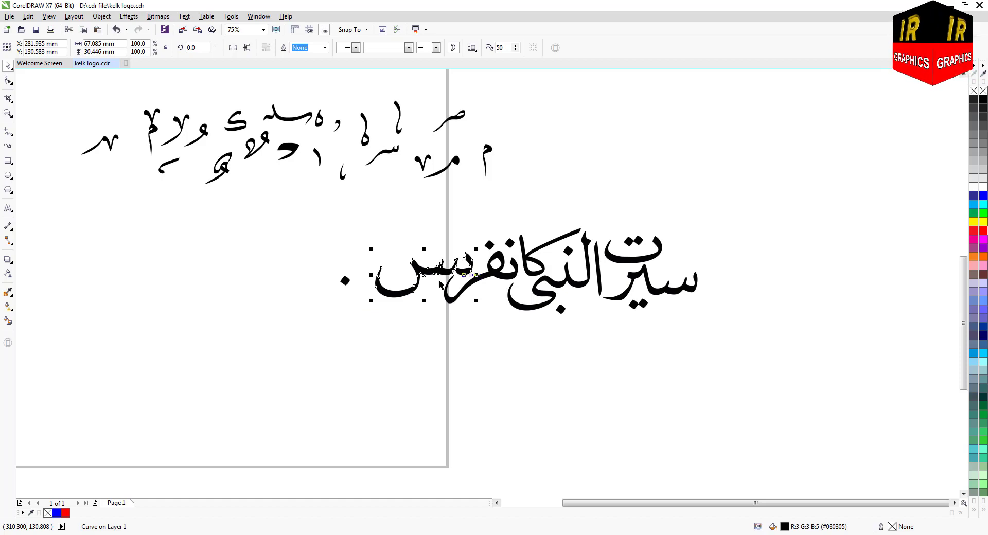
pyautogui.moveTo(345, 280); pyautogui.dragTo(458, 252)
pyautogui.scroll(-1, 543, 324)
pyautogui.scroll(1, 573, 325)
pyautogui.click(501, 328)
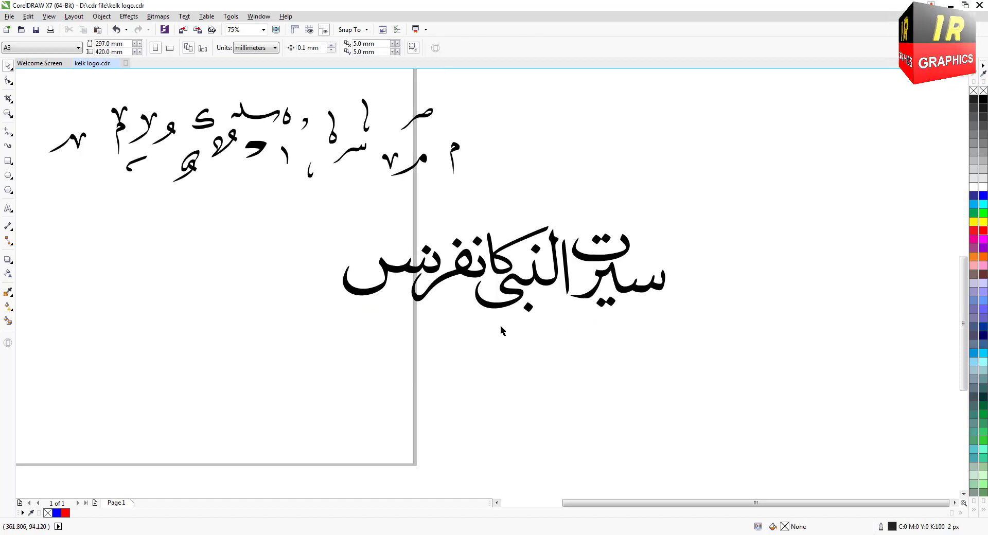
# - Lower the two dots above نفر closer to their letters
pyautogui.scroll(-1, 500, 328)
pyautogui.scroll(1, 464, 309)
pyautogui.click(483, 312)
pyautogui.scroll(1, 485, 313)
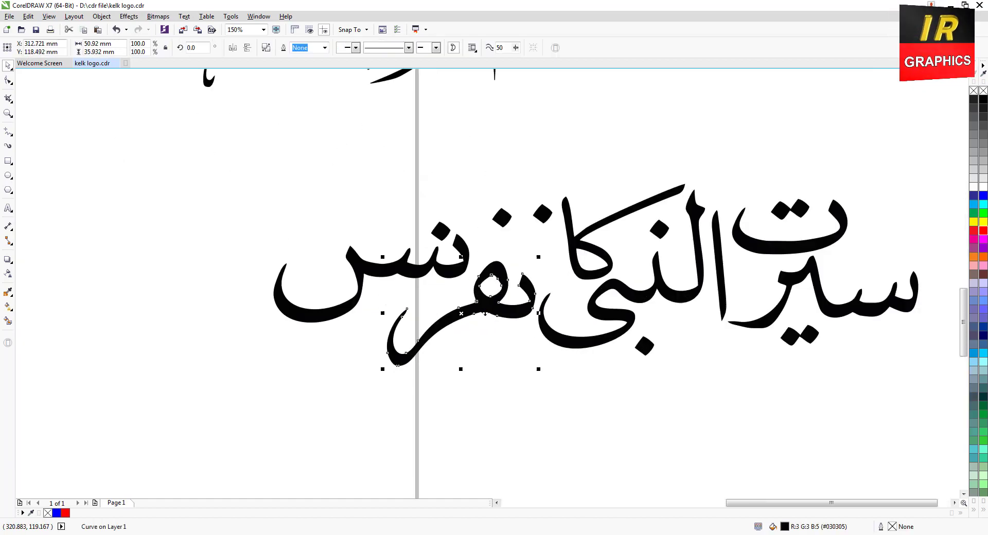
pyautogui.moveTo(542, 212); pyautogui.dragTo(520, 249)
pyautogui.moveTo(502, 217); pyautogui.dragTo(495, 236)
# - Shift کا down and left and stretch it slightly taller, and lower the final نس with its dot
pyautogui.moveTo(577, 249); pyautogui.dragTo(550, 261)
pyautogui.moveTo(596, 194); pyautogui.dragTo(595, 184)
pyautogui.moveTo(432, 271); pyautogui.dragTo(432, 294)
pyautogui.moveTo(444, 236); pyautogui.dragTo(442, 253)
pyautogui.scroll(-1, 494, 240)
pyautogui.click(387, 205)
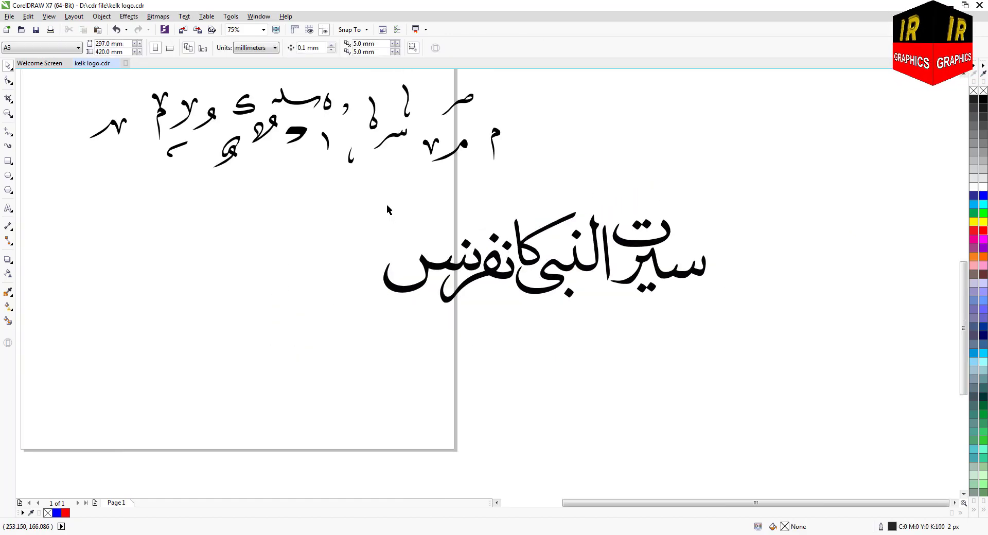
# - Draw a rectangle around the title and tighten its edges to the lettering, about 221 × 63 mm
pyautogui.click(8, 161)
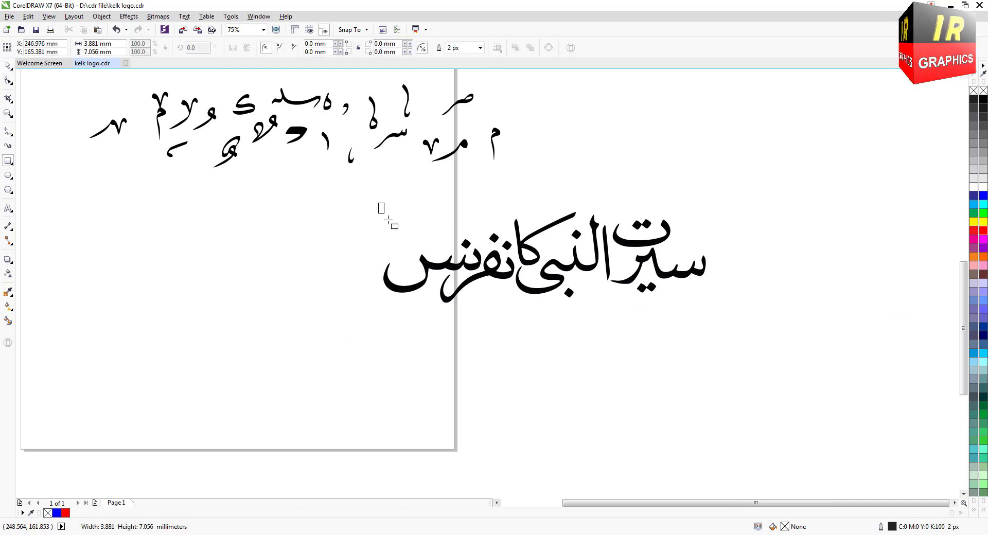
pyautogui.moveTo(379, 202)
pyautogui.mouseDown()
pyautogui.moveTo(659, 320)
pyautogui.moveTo(720, 318)
pyautogui.mouseUp()
pyautogui.press('space')
pyautogui.scroll(1, 524, 204)
pyautogui.moveTo(572, 202); pyautogui.dragTo(572, 219)
pyautogui.moveTo(575, 431); pyautogui.dragTo(574, 402)
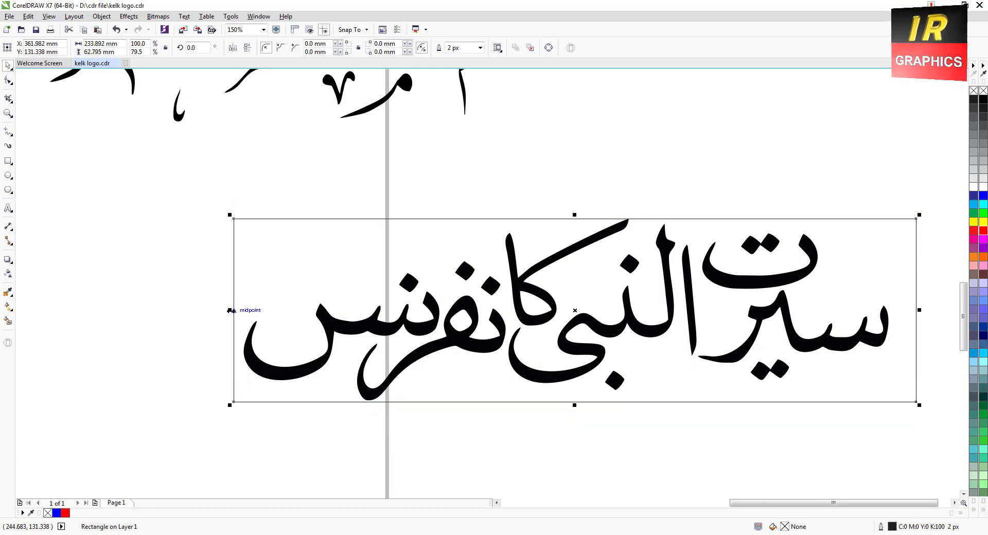
pyautogui.moveTo(234, 310); pyautogui.dragTo(244, 310)
pyautogui.moveTo(916, 310); pyautogui.dragTo(894, 313)
pyautogui.scroll(-1, 626, 317)
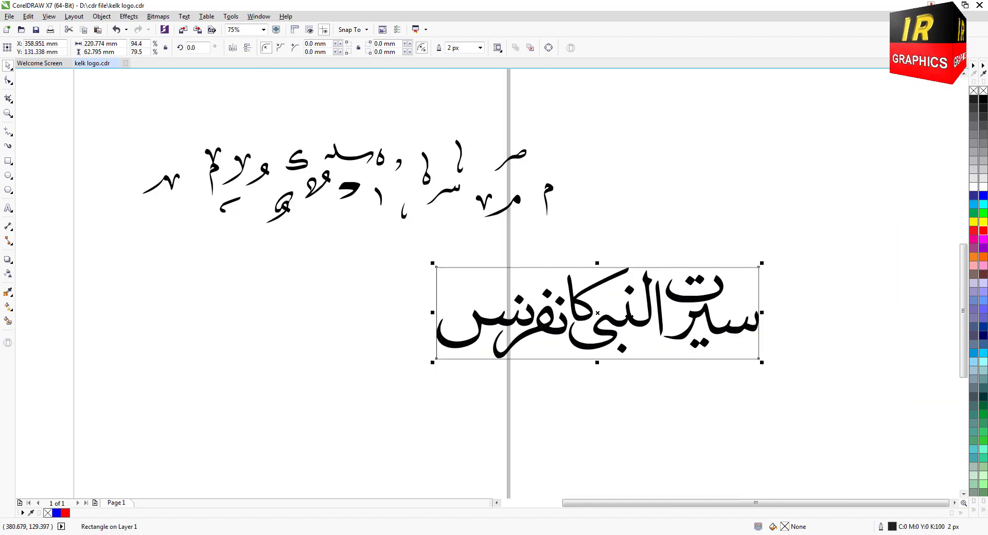
# - Move the group of Tuluth marks directly above the framed title
pyautogui.moveTo(99, 115); pyautogui.dragTo(576, 250)
pyautogui.moveTo(350, 182); pyautogui.dragTo(629, 185)
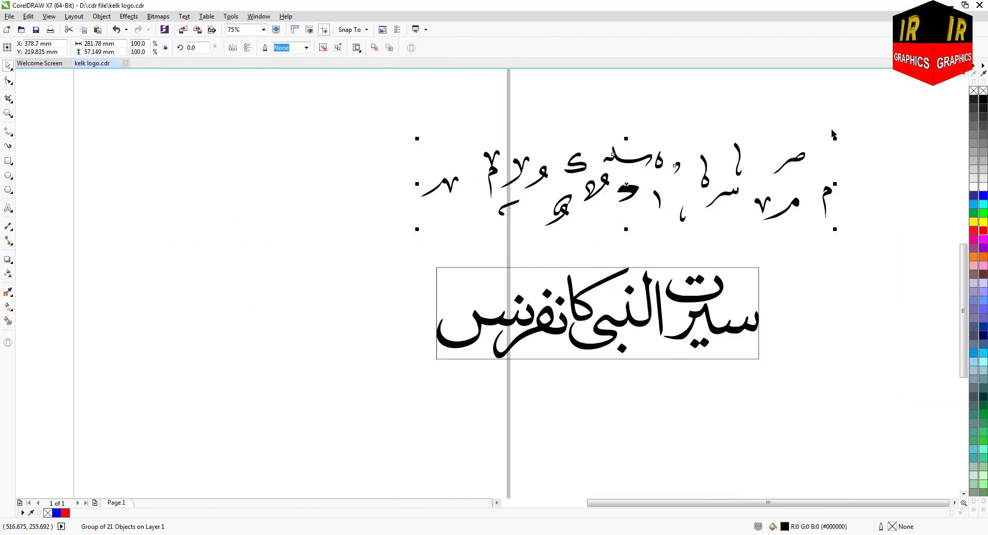
# - Scale the group of Tuluth marks down to about 151 × 31 mm and position it just above the framed title
pyautogui.moveTo(835, 138); pyautogui.dragTo(647, 176)
pyautogui.moveTo(530, 207); pyautogui.dragTo(605, 227)
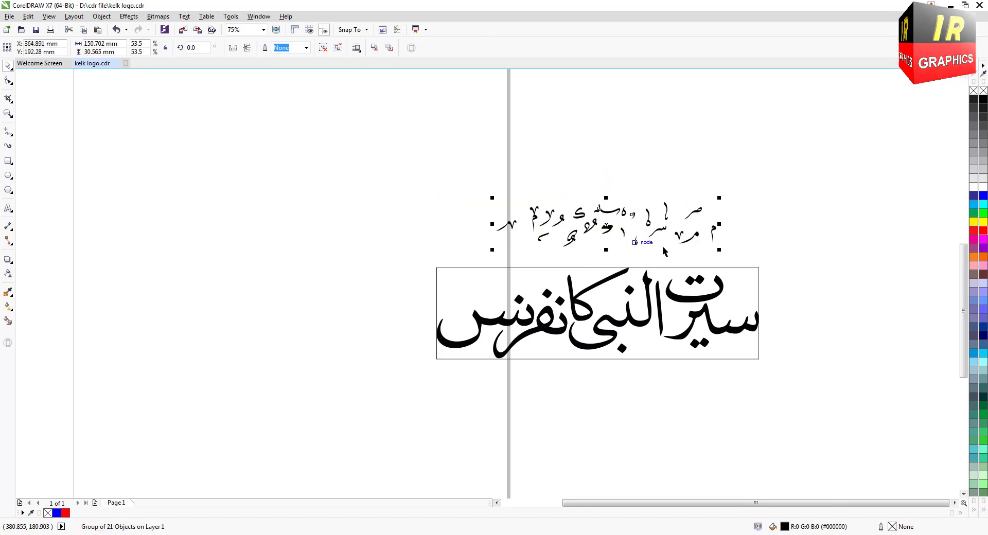
pyautogui.click(663, 252)
pyautogui.scroll(1, 603, 249)
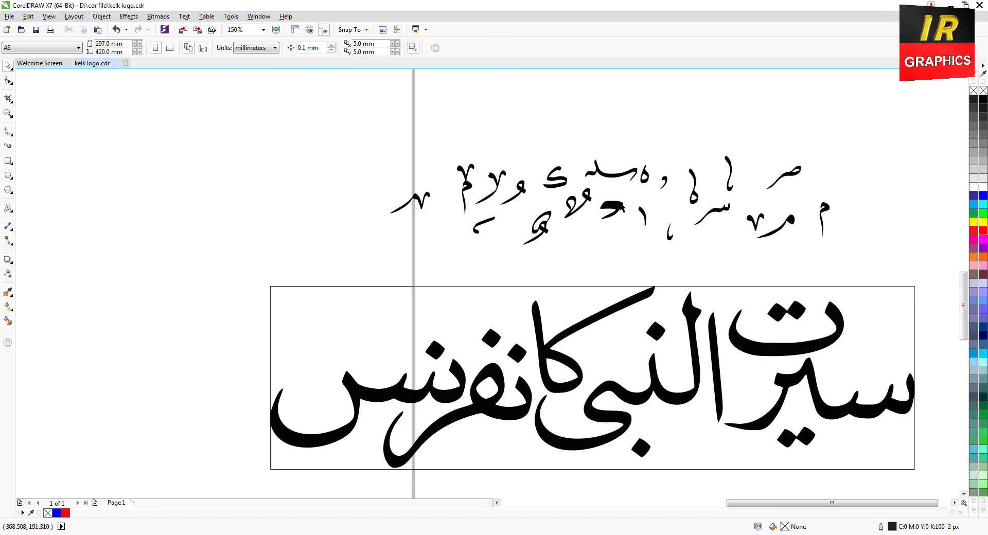
pyautogui.moveTo(694, 197)
pyautogui.mouseDown()
pyautogui.moveTo(875, 294)
pyautogui.moveTo(712, 194)
pyautogui.mouseUp()
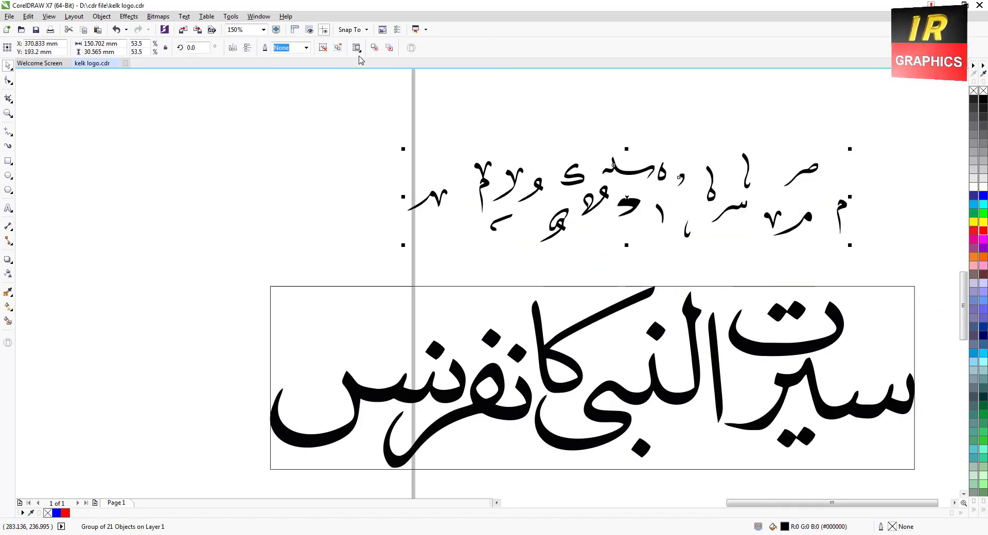
# - Ungroup the marks and place the tall looped mark above the opening س, stretched to about 17 mm high
pyautogui.click(323, 48)
pyautogui.click(615, 206)
pyautogui.click(711, 195)
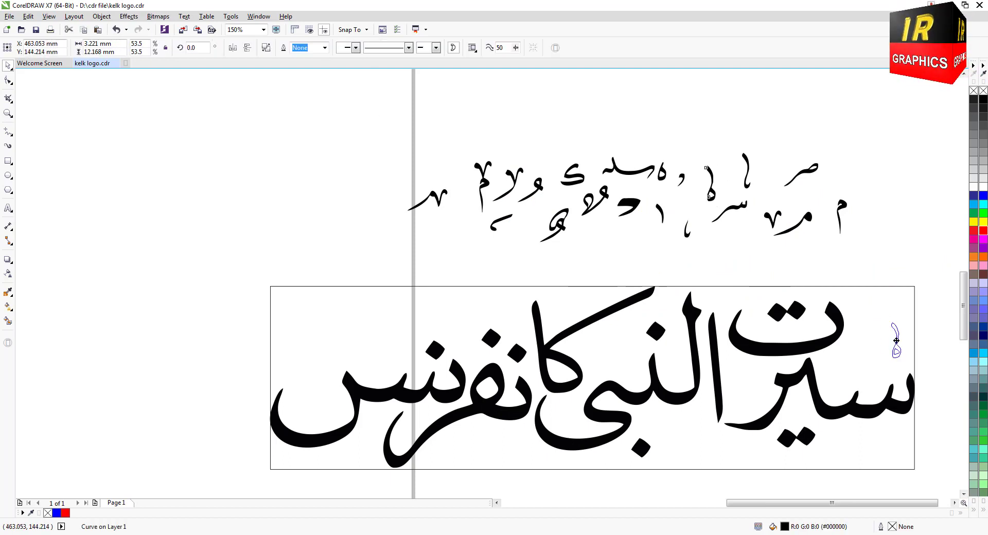
pyautogui.moveTo(904, 315); pyautogui.dragTo(904, 315)
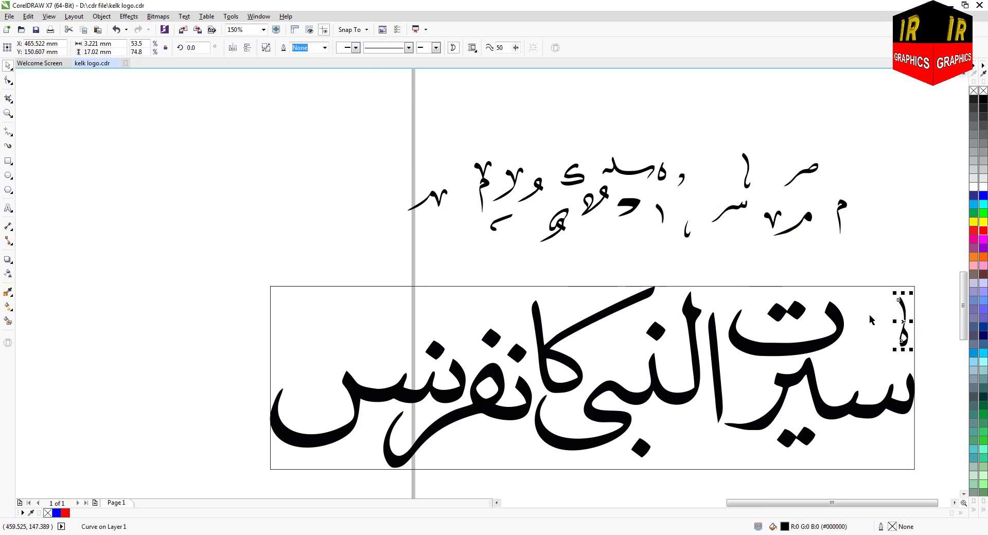
pyautogui.click(772, 253)
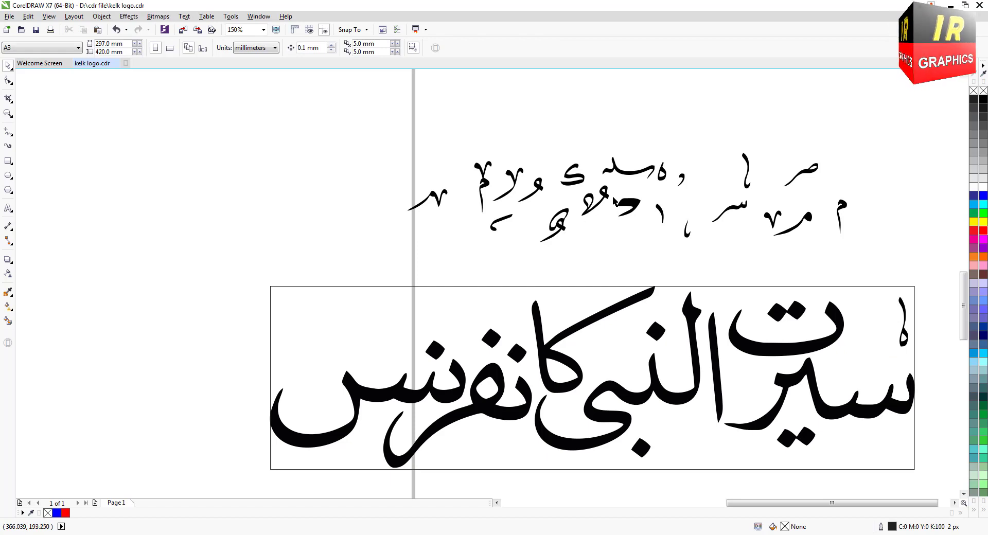
# - Fill the space above the opening س with the small thick mark at 45.8% scale, the v-shaped mark and a copied slanted stroke
pyautogui.moveTo(636, 208); pyautogui.dragTo(849, 375)
pyautogui.scroll(-1, 690, 208)
pyautogui.scroll(1, 797, 228)
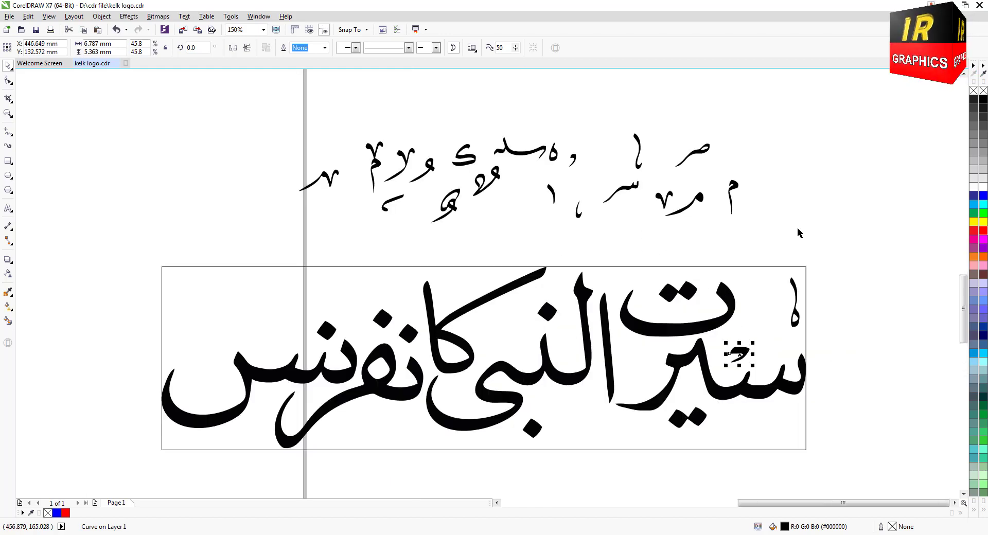
pyautogui.click(798, 227)
pyautogui.click(660, 206)
pyautogui.moveTo(760, 306)
pyautogui.mouseDown()
pyautogui.moveTo(768, 315)
pyautogui.moveTo(742, 285)
pyautogui.moveTo(765, 309)
pyautogui.mouseUp()
pyautogui.click(697, 236)
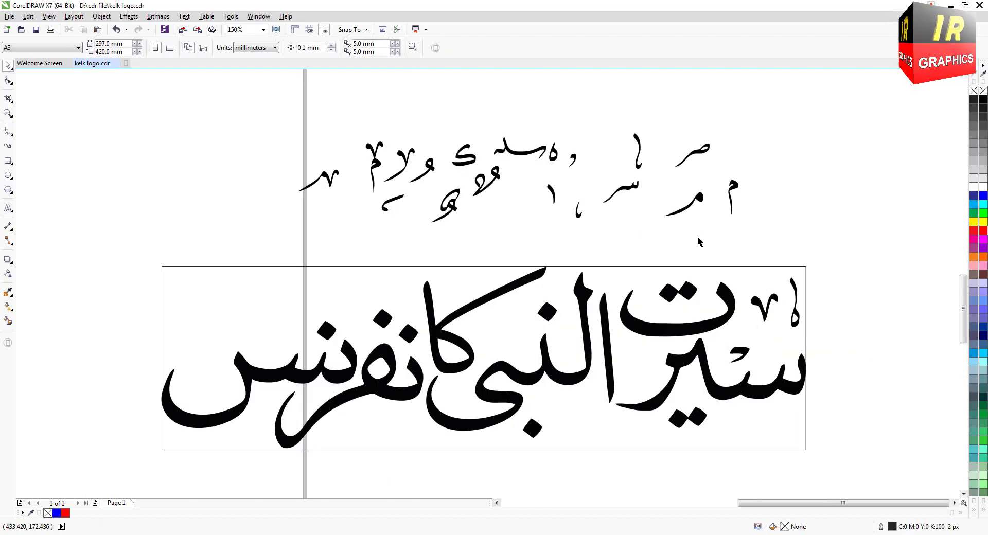
pyautogui.moveTo(404, 205); pyautogui.dragTo(776, 338)
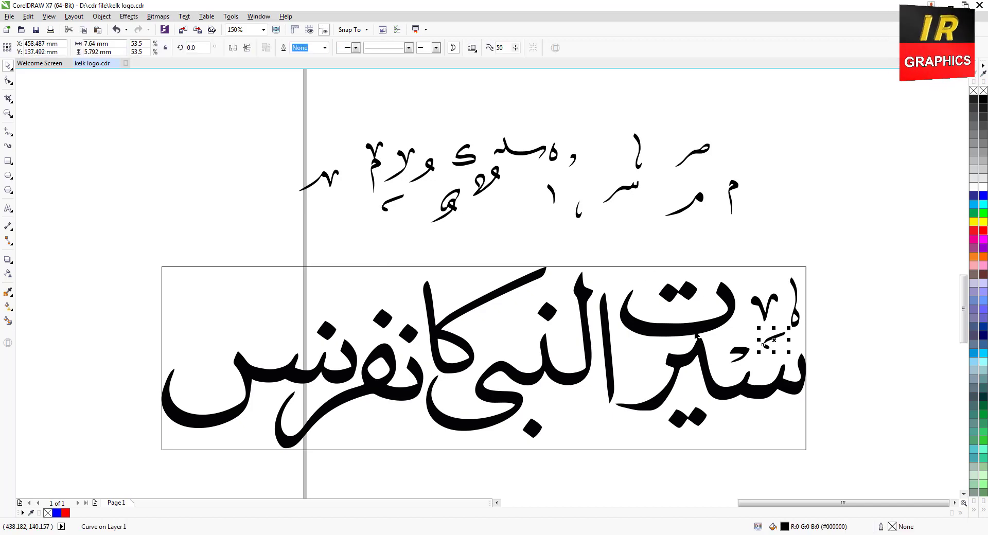
# - Add the v-shaped mark with a tail beside the ر of سیرت and try a copy of the small thick mark below it
pyautogui.moveTo(481, 188); pyautogui.dragTo(646, 363)
pyautogui.scroll(-1, 562, 316)
pyautogui.scroll(1, 625, 339)
pyautogui.moveTo(675, 330); pyautogui.dragTo(629, 364)
pyautogui.click(118, 32)
pyautogui.scroll(2, 628, 366)
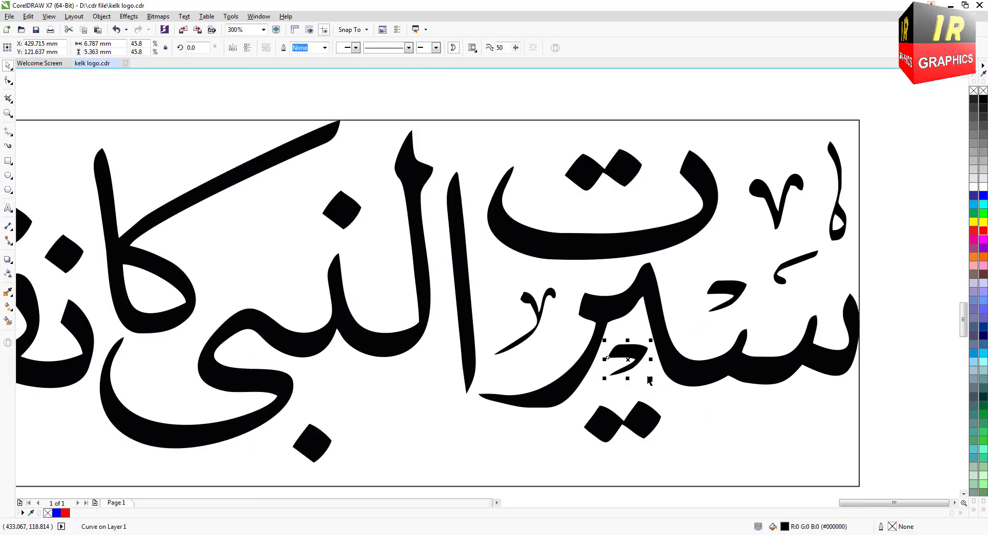
# - Place the small و-shaped mark under سیرت at about 3.3 × 5.7 mm and copy it beneath النبی, کا and نفرنس
pyautogui.scroll(-2, 650, 380)
pyautogui.moveTo(521, 132); pyautogui.dragTo(622, 380)
pyautogui.scroll(1, 638, 364)
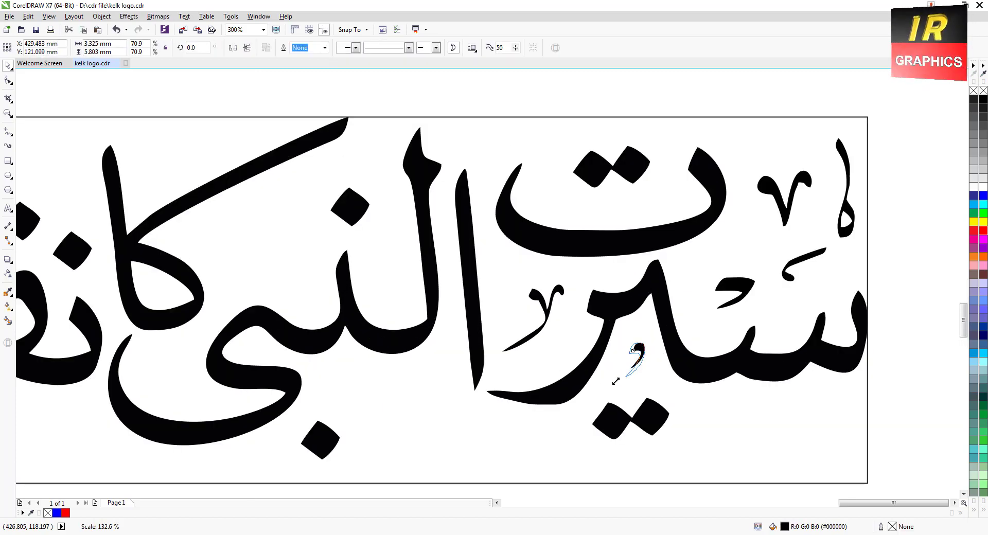
pyautogui.scroll(-1, 713, 347)
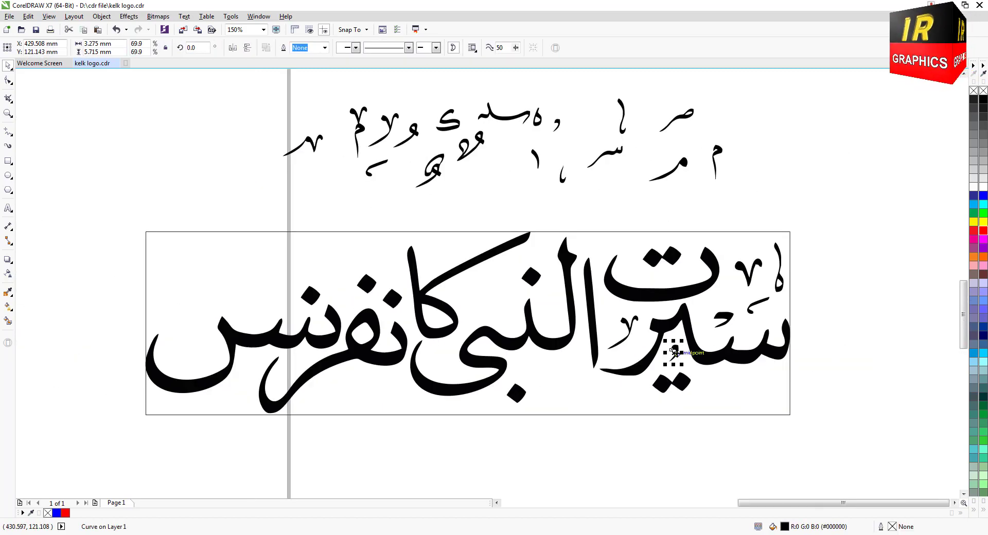
pyautogui.moveTo(673, 352); pyautogui.dragTo(530, 363)
pyautogui.moveTo(443, 364); pyautogui.dragTo(244, 374)
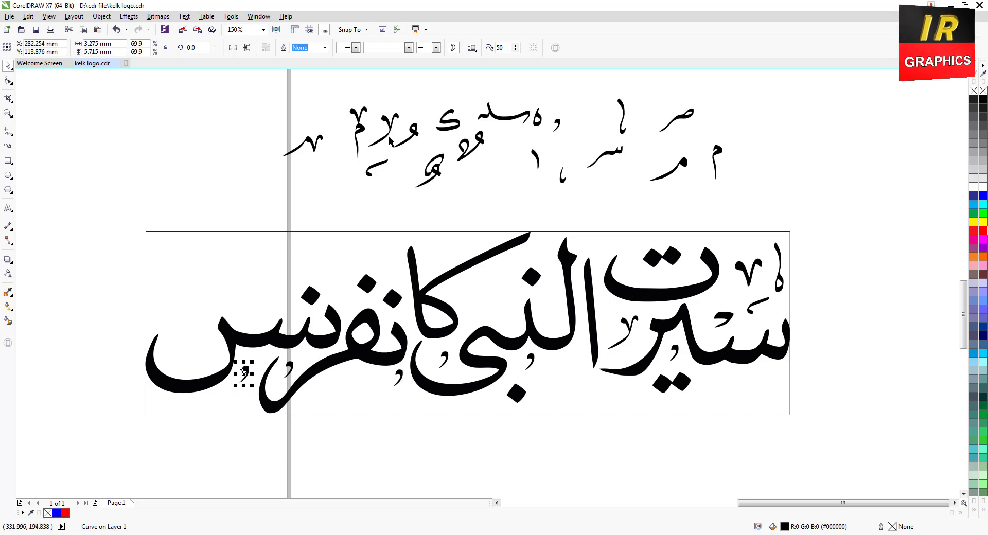
# - Enlarge the wide zigzag mark over the final س to about 25 × 14 mm, and add smaller marks around the final س, کا and النبی
pyautogui.moveTo(312, 145); pyautogui.dragTo(235, 276)
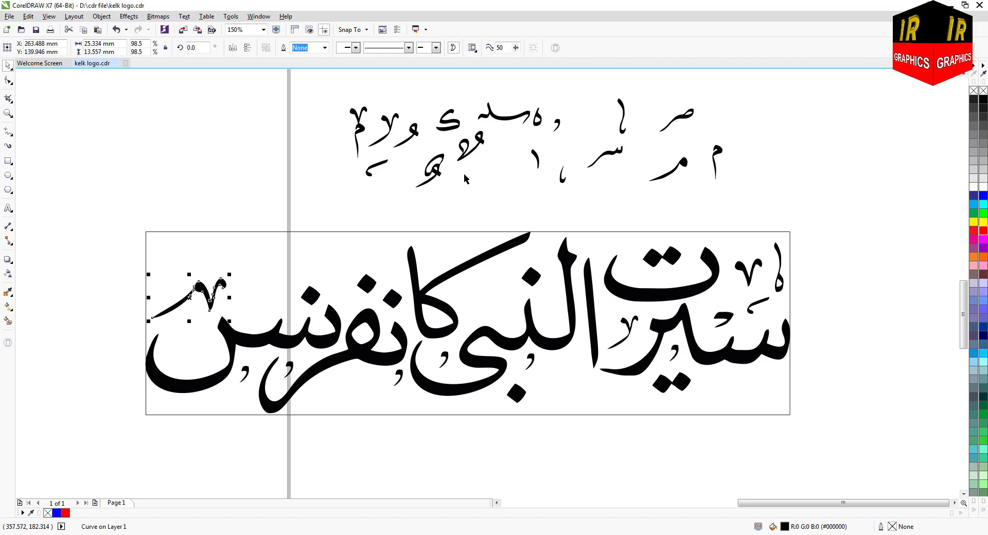
pyautogui.moveTo(627, 133); pyautogui.dragTo(514, 265)
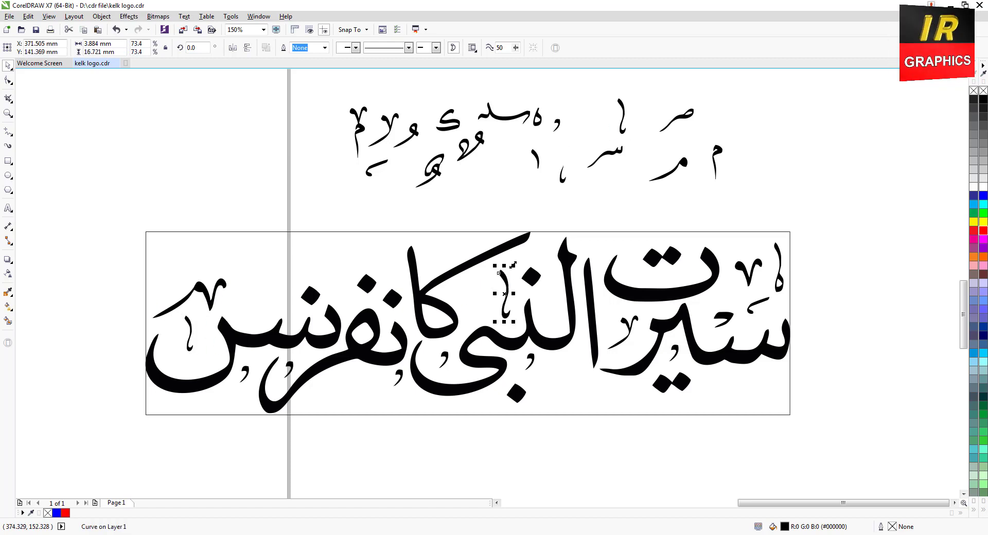
pyautogui.moveTo(540, 121); pyautogui.dragTo(582, 233)
pyautogui.scroll(1, 608, 251)
pyautogui.scroll(-1, 582, 233)
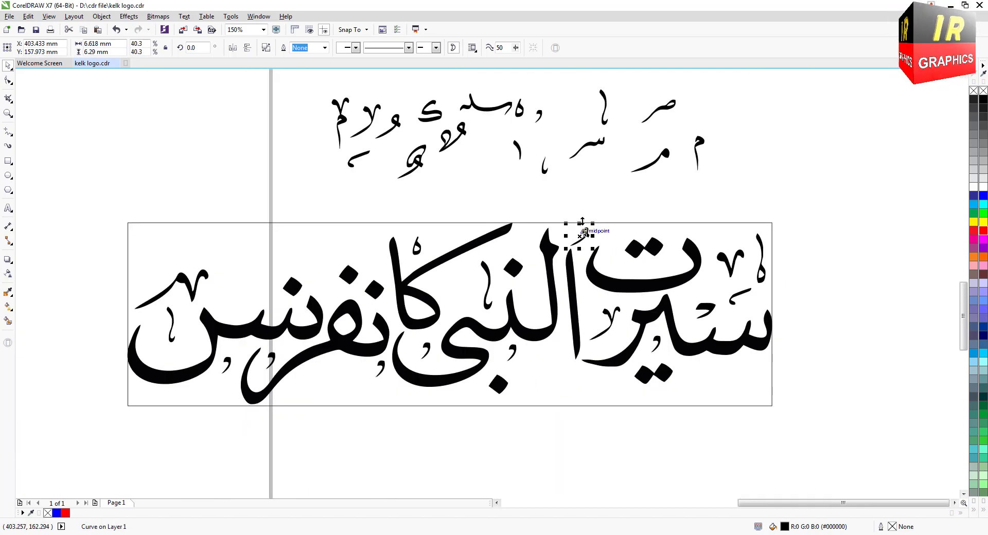
# - Copy the سر-shaped mark above the final نس and the ک-shaped mark above the بی of النبی
pyautogui.moveTo(595, 142); pyautogui.dragTo(254, 287)
pyautogui.rightClick(253, 287)
pyautogui.moveTo(432, 116); pyautogui.dragTo(459, 306)
pyautogui.rightClick(458, 305)
# - Copy the م-shaped mark, scaled to 39.6%, beneath نفر and the double و-shaped mark above it
pyautogui.moveTo(343, 122); pyautogui.dragTo(342, 377)
pyautogui.rightClick(342, 378)
pyautogui.scroll(2, 335, 388)
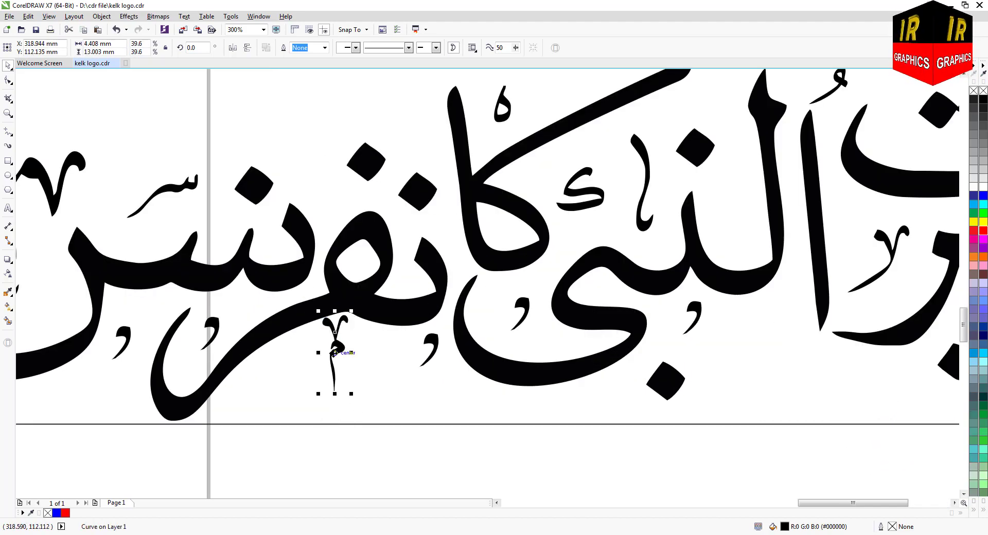
pyautogui.scroll(-2, 421, 343)
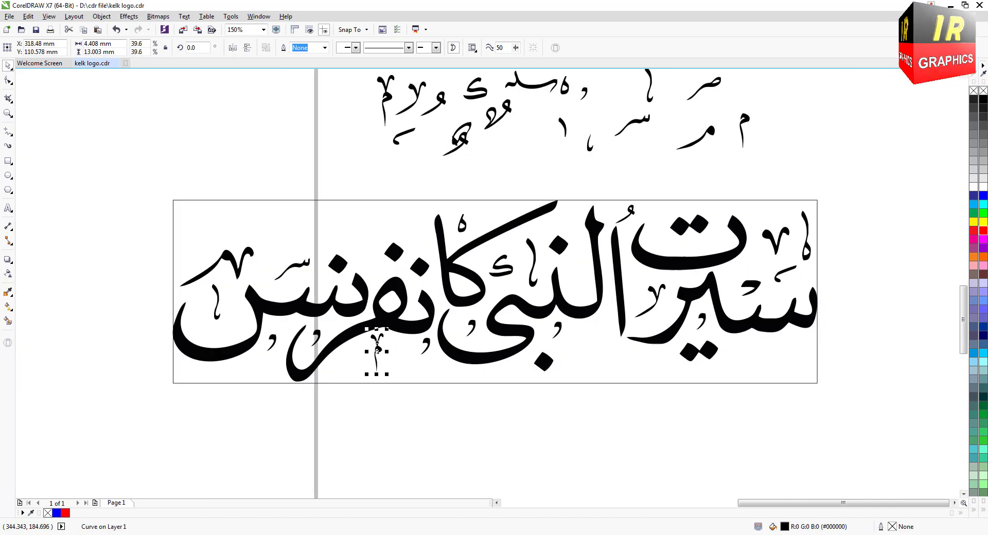
pyautogui.moveTo(493, 124); pyautogui.dragTo(366, 249)
pyautogui.rightClick(366, 249)
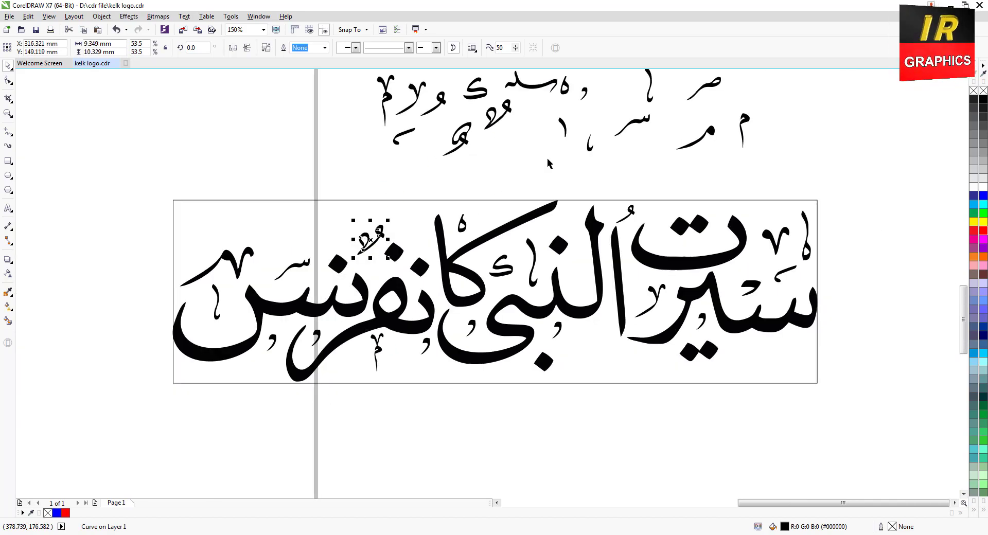
# - Copy the سر-shaped mark beneath the ال of النبی and the short alif mark beside its ل
pyautogui.scroll(-1, 523, 160)
pyautogui.scroll(1, 523, 163)
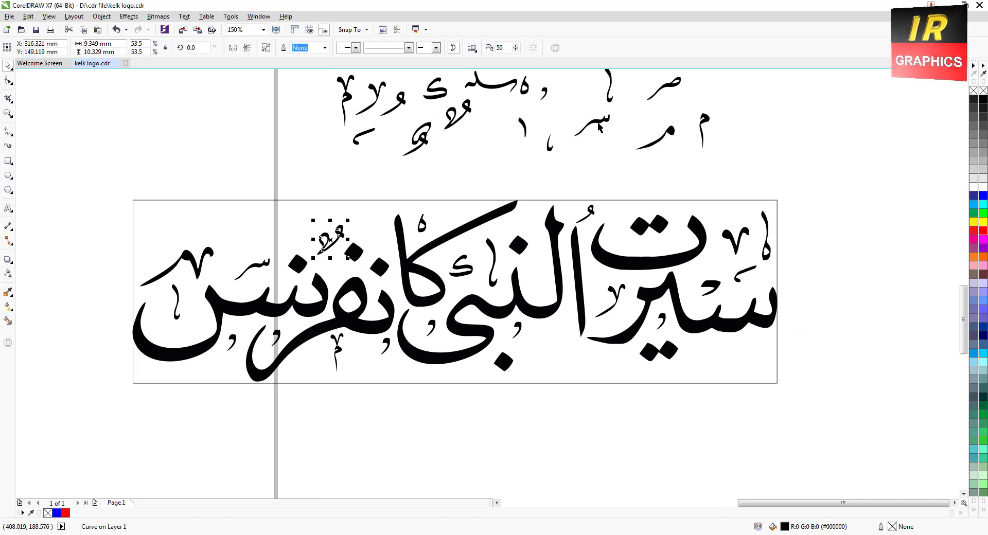
pyautogui.moveTo(599, 128); pyautogui.dragTo(544, 341)
pyautogui.rightClick(545, 341)
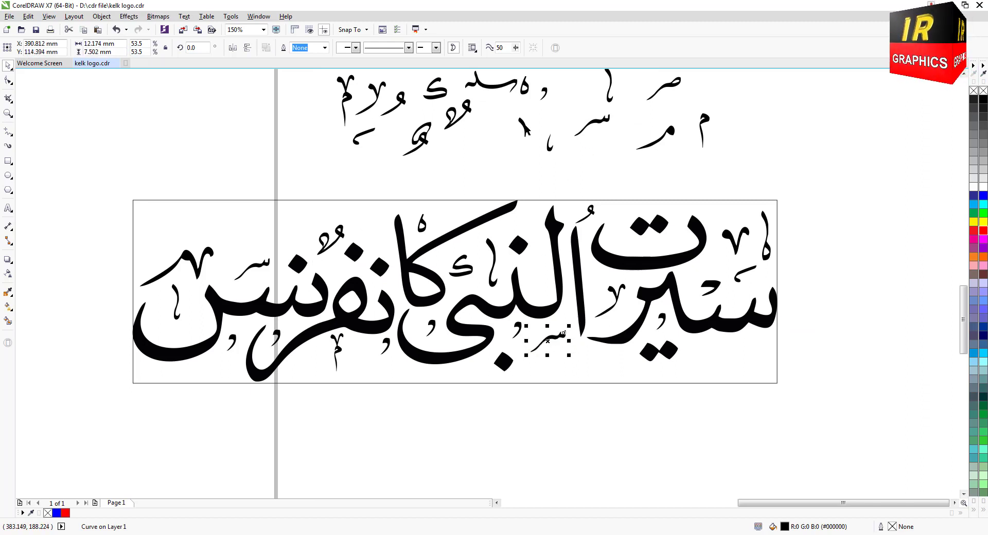
pyautogui.moveTo(525, 130); pyautogui.dragTo(540, 248)
pyautogui.rightClick(541, 248)
# - Copy the slanted stroke mark into the upper corner above the final س and enlarge it
pyautogui.moveTo(361, 138); pyautogui.dragTo(159, 230)
pyautogui.rightClick(159, 234)
pyautogui.scroll(-1, 292, 227)
pyautogui.scroll(1, 228, 224)
pyautogui.click(318, 179)
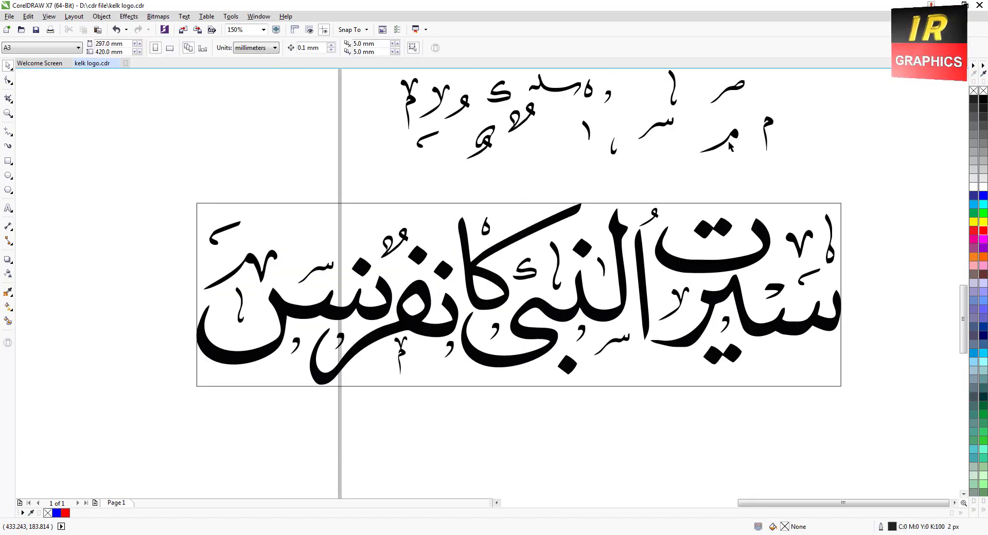
pyautogui.moveTo(832, 263); pyautogui.dragTo(593, 263)
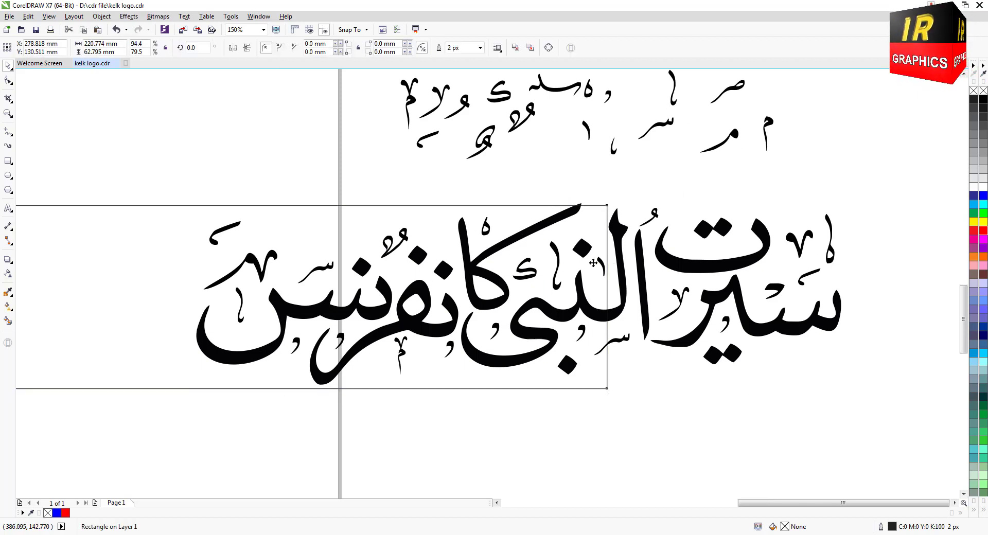
pyautogui.click(117, 30)
# - Copy the tall looped mark and the لا-shaped mark above the final نس, and the small hooked mark beneath its bowl
pyautogui.moveTo(829, 242); pyautogui.dragTo(301, 238)
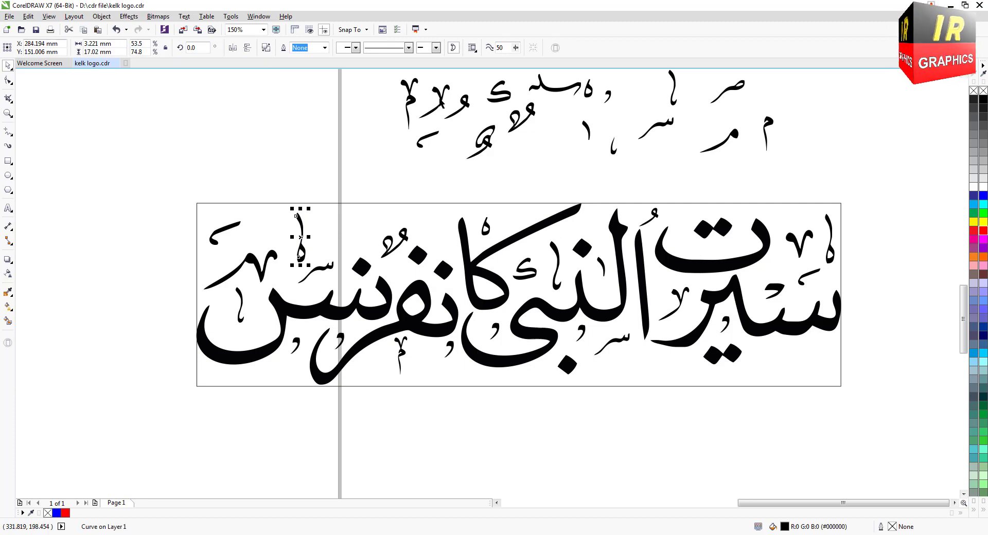
pyautogui.moveTo(440, 102); pyautogui.dragTo(346, 237)
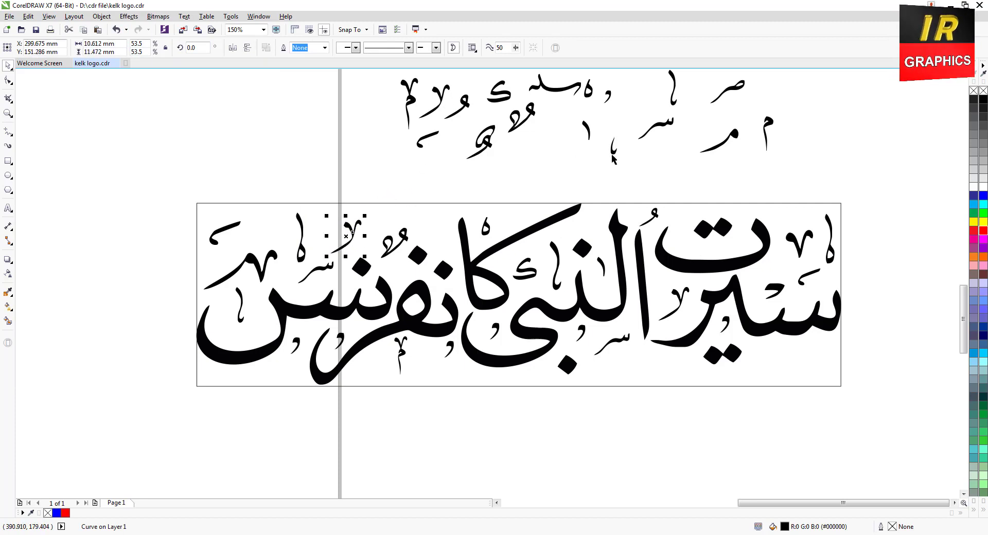
pyautogui.moveTo(613, 155); pyautogui.dragTo(282, 372)
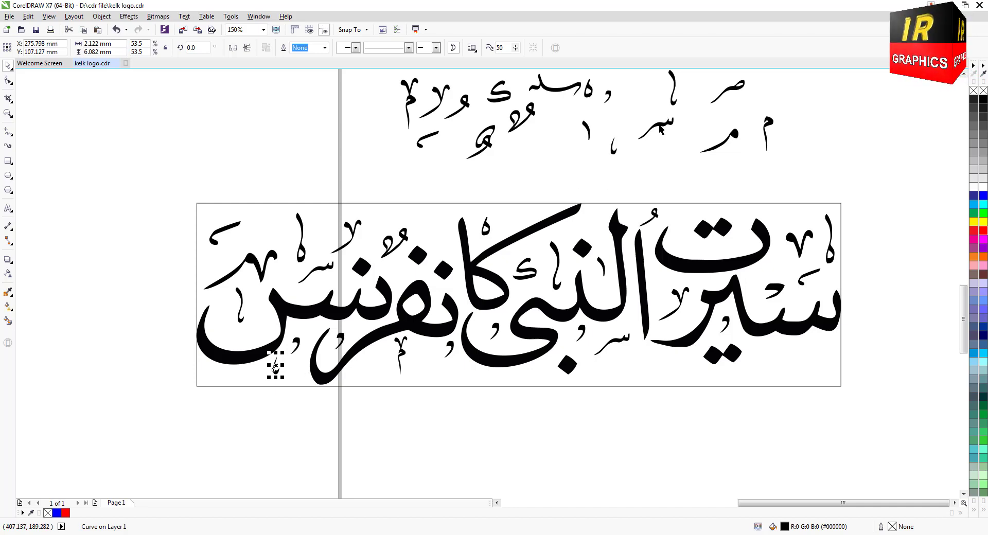
# - Copy the سر-shaped mark beneath the opening س of سیرت
pyautogui.moveTo(660, 125); pyautogui.dragTo(809, 355)
pyautogui.rightClick(810, 355)
pyautogui.scroll(-1, 540, 295)
pyautogui.scroll(1, 595, 310)
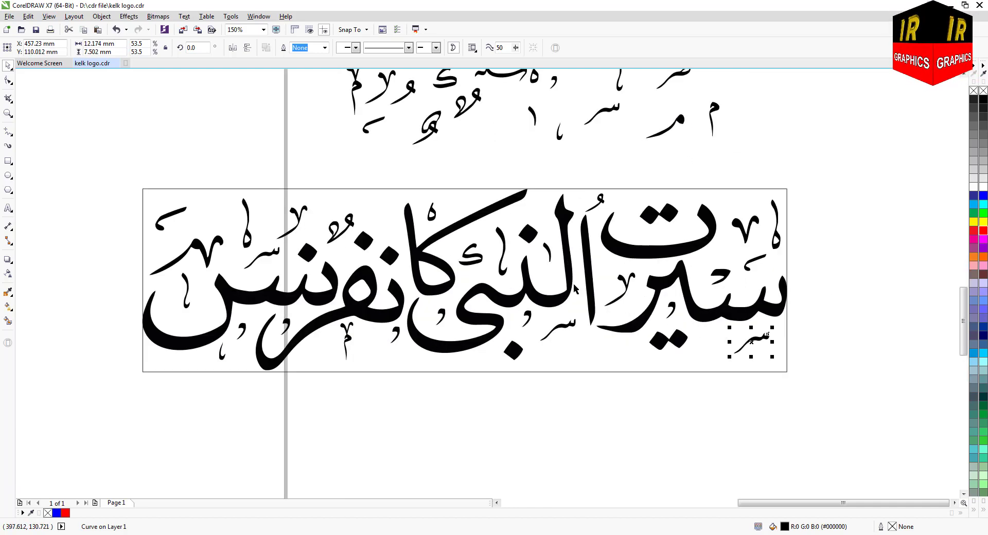
pyautogui.scroll(-1, 579, 171)
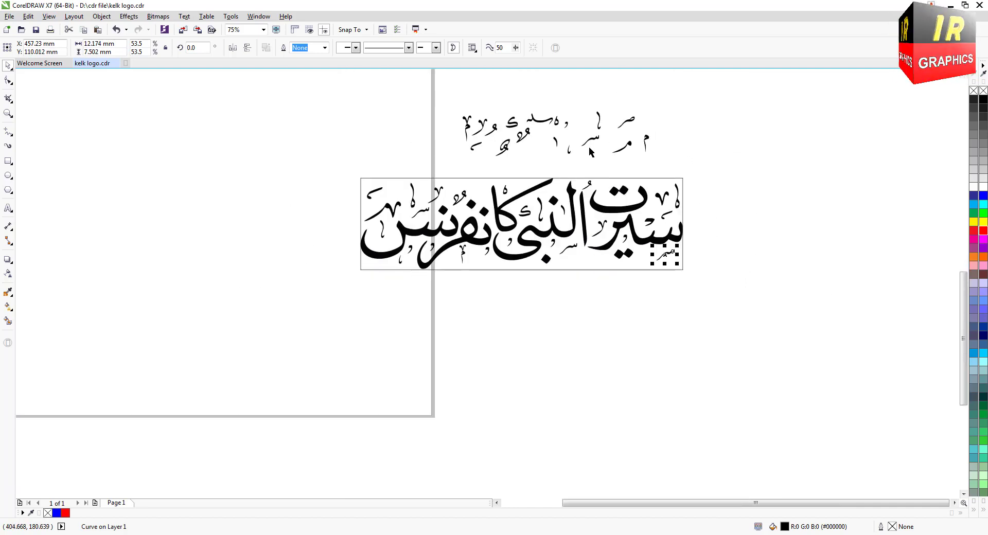
pyautogui.scroll(1, 594, 163)
# - Copy صر-shaped marks beneath the title, shorten the م-shaped mark under نفر to about 11.5 mm, and add a small و-shaped mark beside it
pyautogui.moveTo(670, 98); pyautogui.dragTo(317, 385)
pyautogui.click(336, 360)
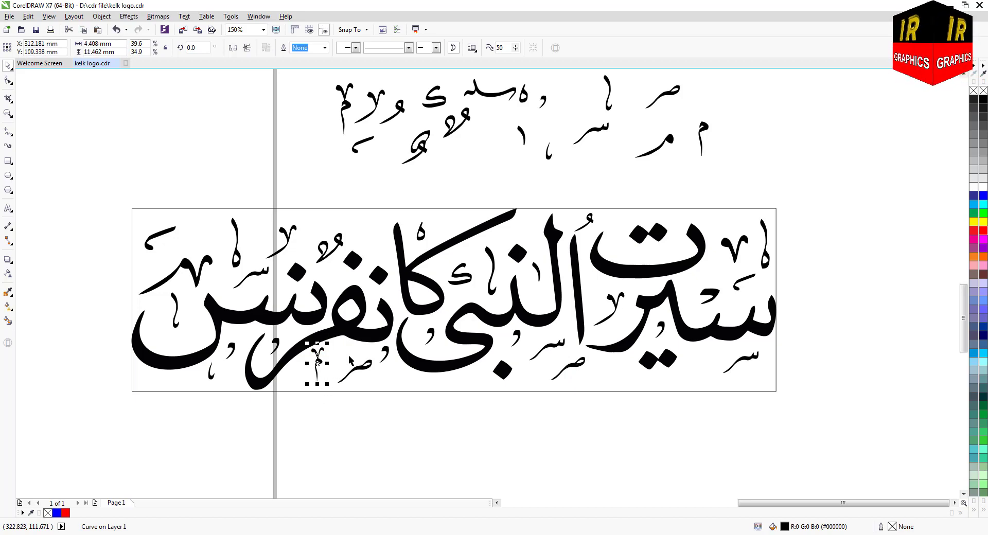
pyautogui.moveTo(231, 351); pyautogui.dragTo(341, 348)
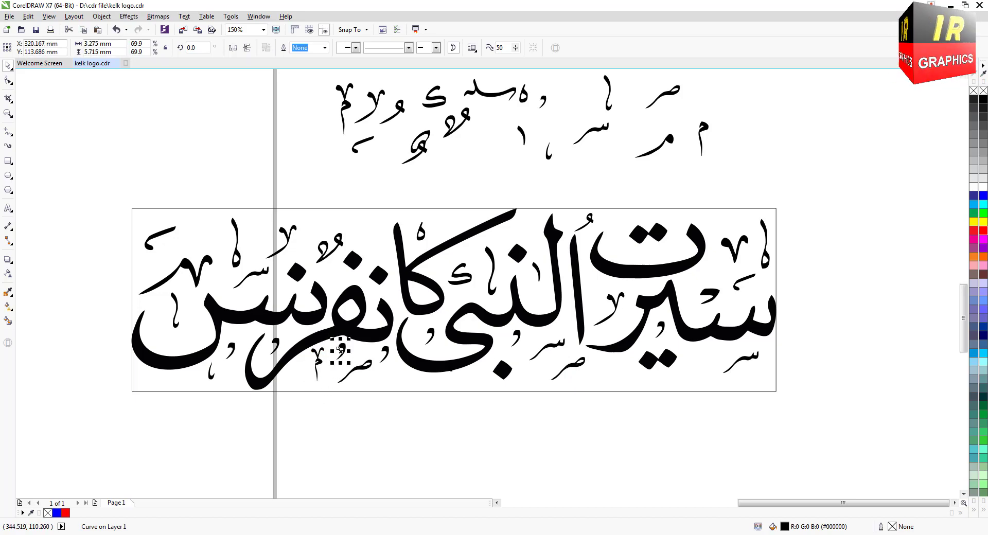
# - Delete the leftover Tuluth marks above the title and the rectangle framing the lettering
pyautogui.scroll(-3, 339, 350)
pyautogui.moveTo(353, 183); pyautogui.dragTo(651, 269)
pyautogui.press('Delete')
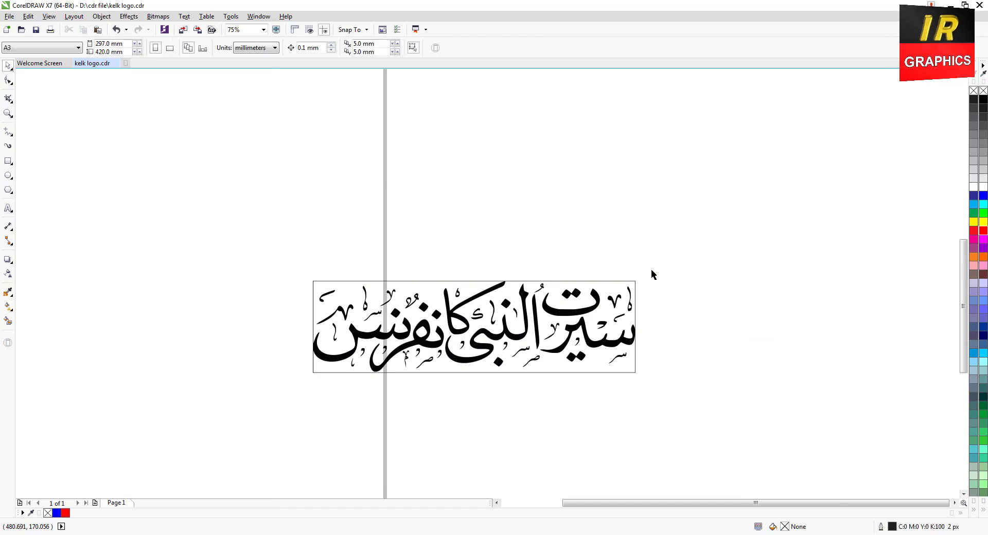
pyautogui.click(633, 282)
pyautogui.press('Delete')
# - Fill all the lettering and marks with red, move them onto the upper part of the page and enlarge them to about 258 × 73 mm
pyautogui.scroll(-1, 557, 285)
pyautogui.moveTo(413, 258); pyautogui.dragTo(637, 336)
pyautogui.click(983, 231)
pyautogui.scroll(1, 499, 323)
pyautogui.scroll(-1, 671, 308)
pyautogui.moveTo(603, 297); pyautogui.dragTo(449, 153)
pyautogui.moveTo(532, 179); pyautogui.dragTo(541, 186)
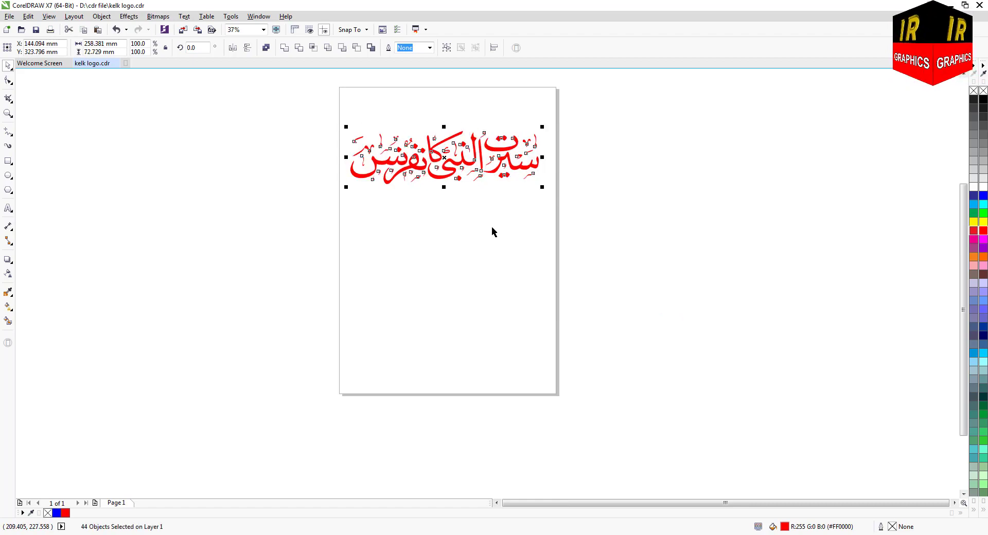
# - Draw a rectangle about 131 × 39 mm beside the page and round its corners fully to a radius of about 19.4 mm
pyautogui.scroll(1, 493, 231)
pyautogui.press('F6')
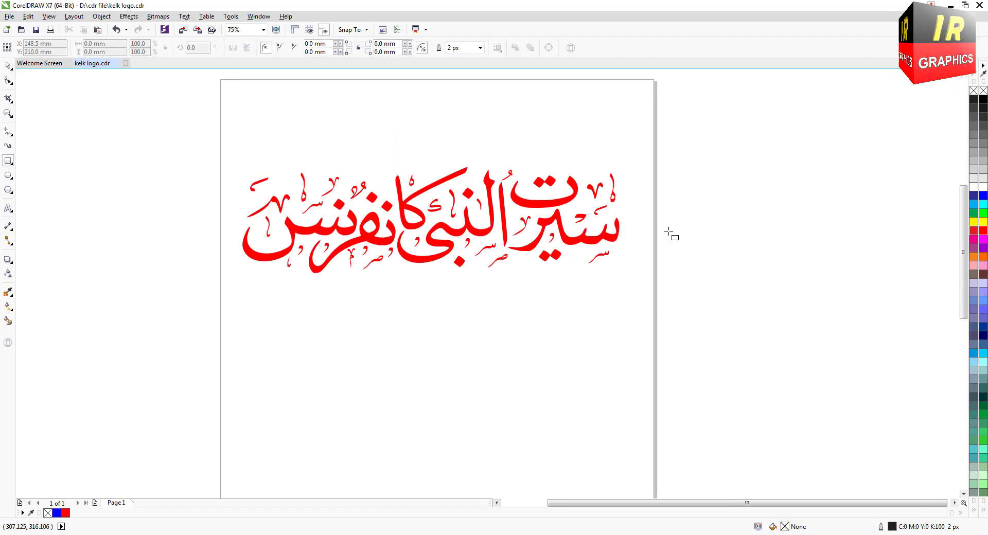
pyautogui.moveTo(669, 232); pyautogui.dragTo(859, 288)
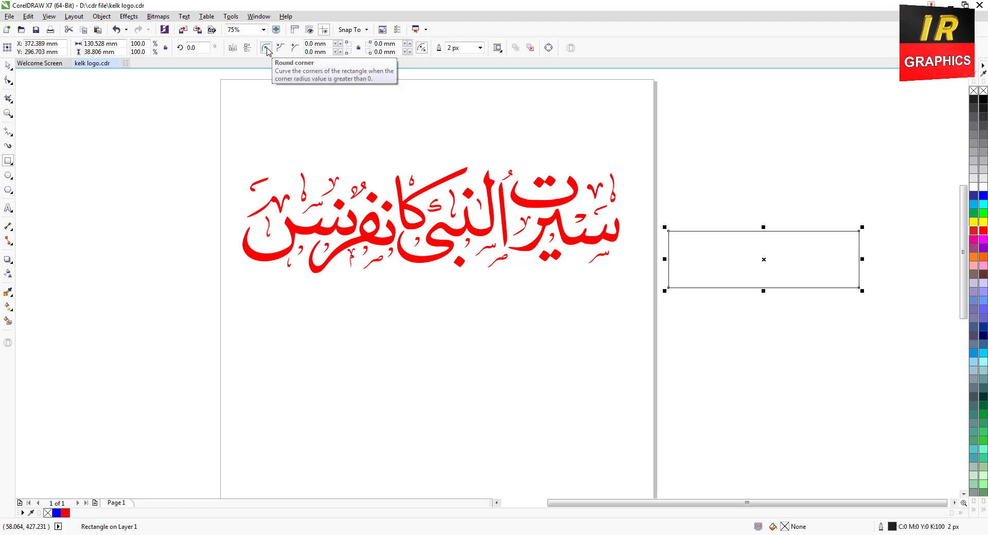
pyautogui.press('F10')
pyautogui.moveTo(668, 232); pyautogui.dragTo(698, 258)
pyautogui.press('space')
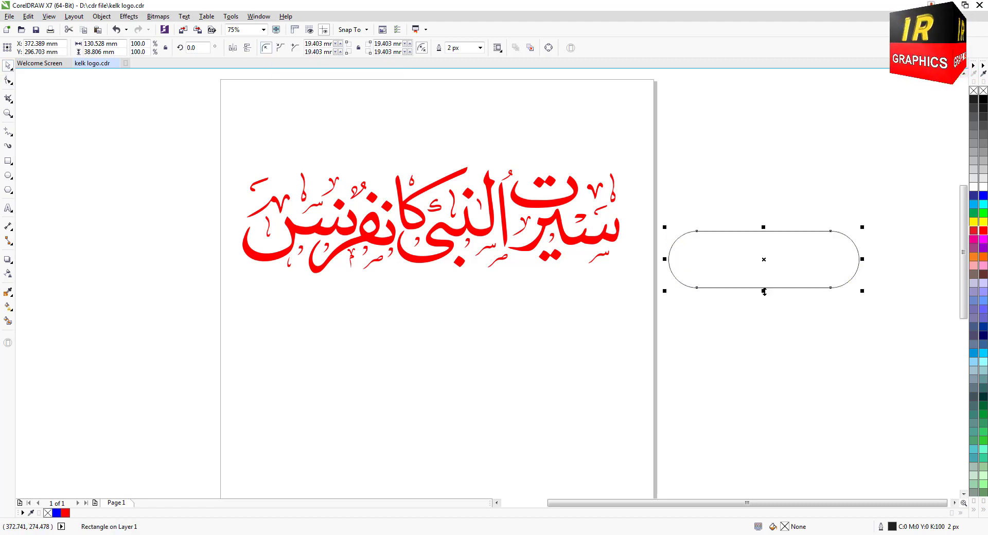
# - Add a resized copy of the rounded rectangle, give it scalloped corners, and stretch it lower and wider so its pointed ends extend beyond the original
pyautogui.moveTo(764, 292); pyautogui.dragTo(766, 310)
pyautogui.moveTo(863, 258); pyautogui.dragTo(850, 259)
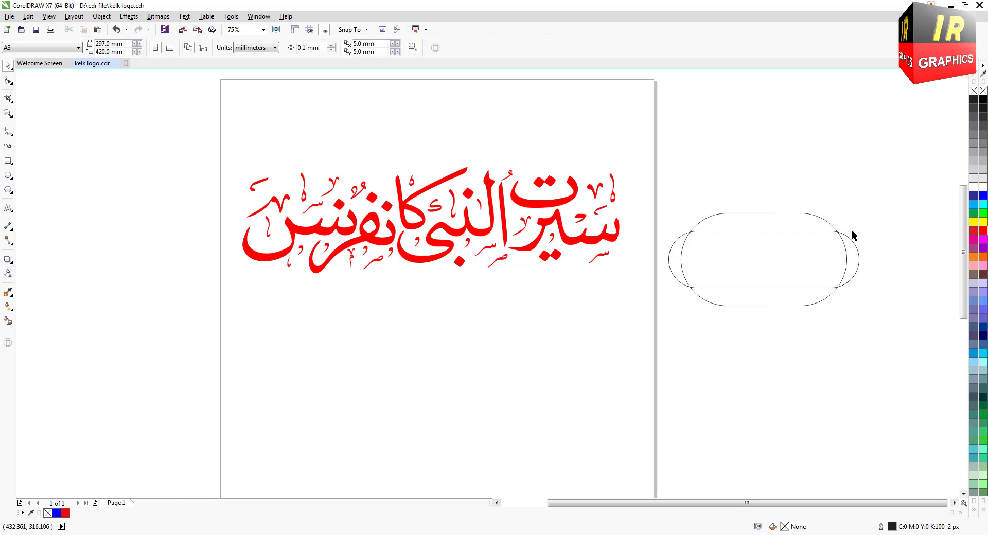
pyautogui.click(280, 48)
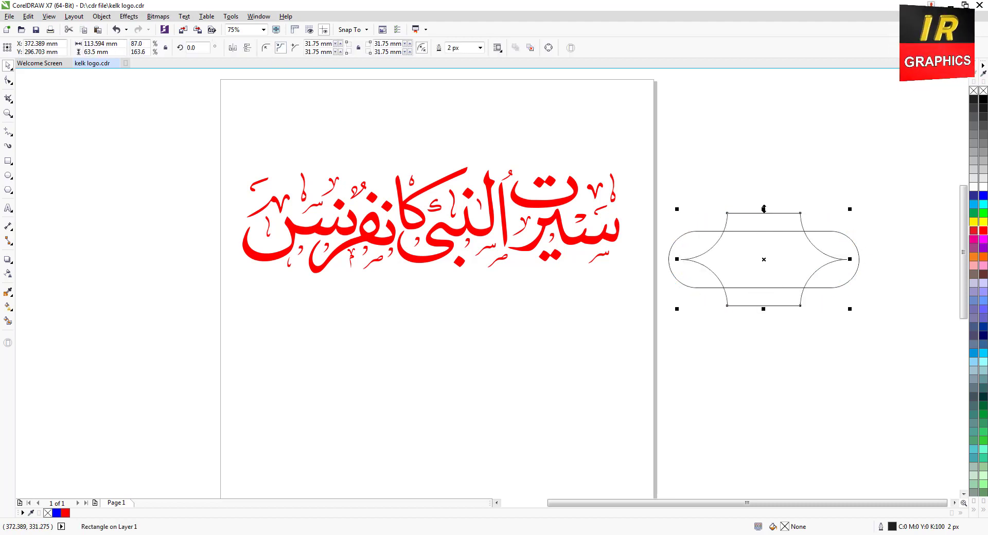
pyautogui.moveTo(764, 208); pyautogui.dragTo(764, 217)
pyautogui.moveTo(850, 259); pyautogui.dragTo(880, 259)
pyautogui.click(826, 325)
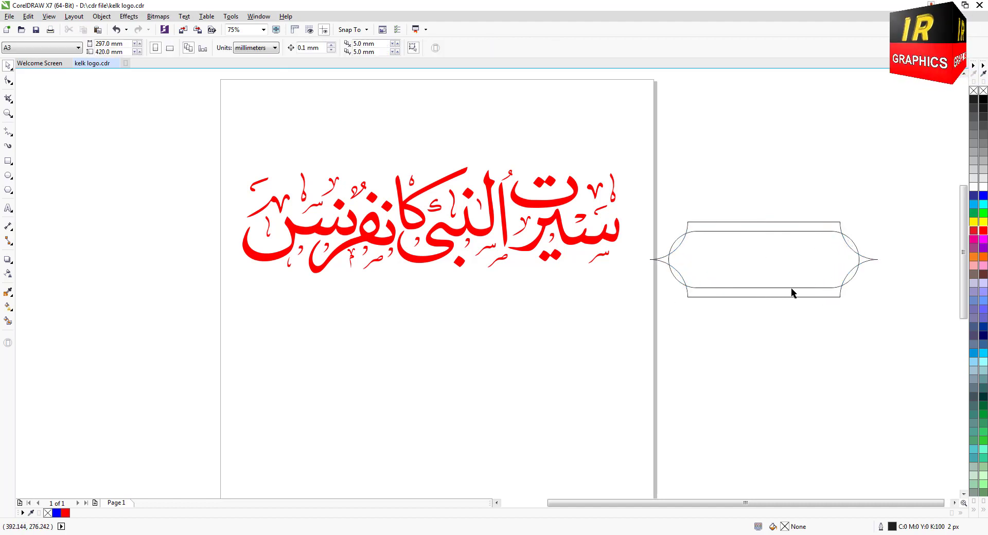
# - Add another centred copy of the original rounded rectangle, made taller and narrower at about 101.6 × 66.3 mm
pyautogui.click(791, 293)
pyautogui.moveTo(765, 292); pyautogui.dragTo(766, 311)
pyautogui.moveTo(861, 259); pyautogui.dragTo(839, 259)
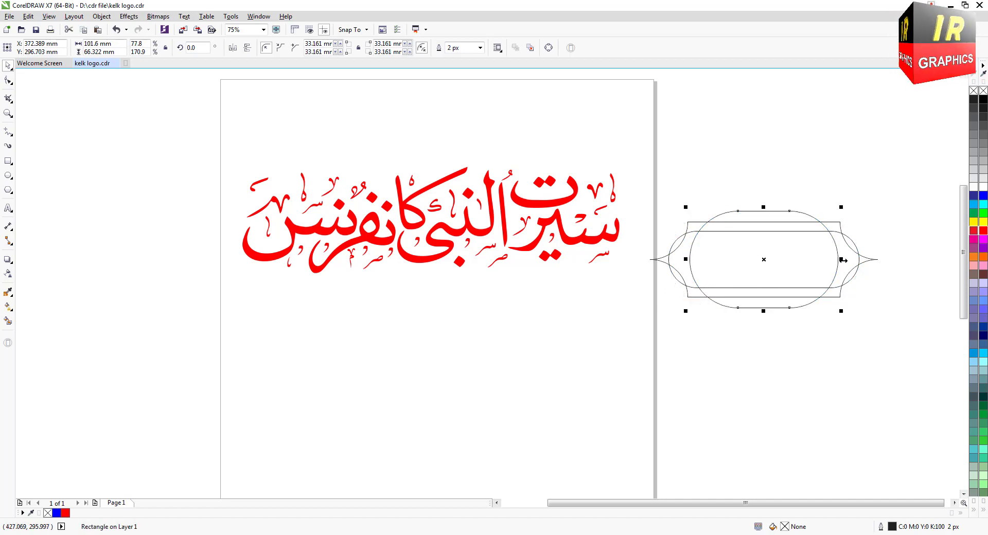
# - Add a copy of the taller rounded shape turned upright to about 271° and shorten it to about 66.8 × 90.3 mm
pyautogui.scroll(2, 861, 258)
pyautogui.click(671, 264)
pyautogui.moveTo(819, 162); pyautogui.dragTo(717, 334)
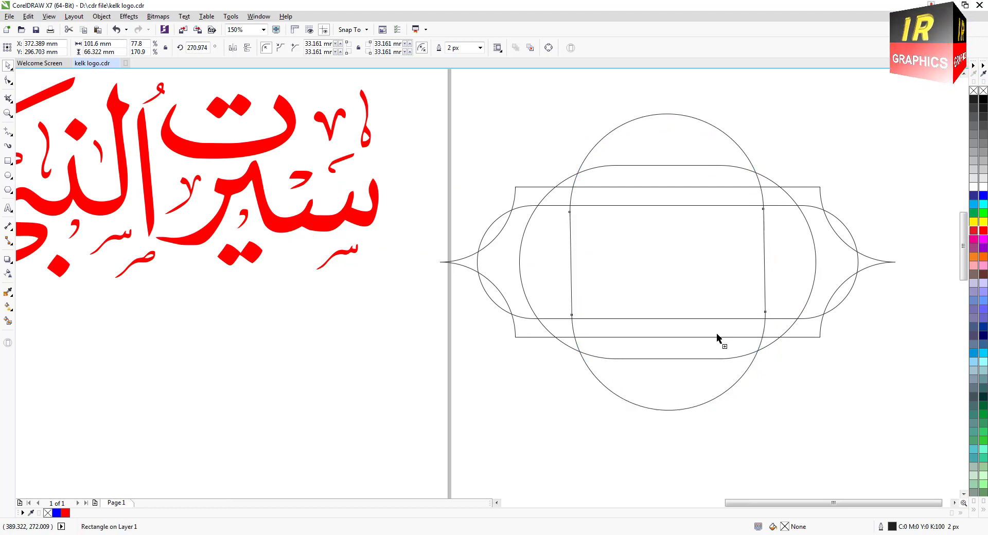
pyautogui.keyDown('shift'); pyautogui.click(499, 217); pyautogui.keyUp('shift')
pyautogui.click(645, 118)
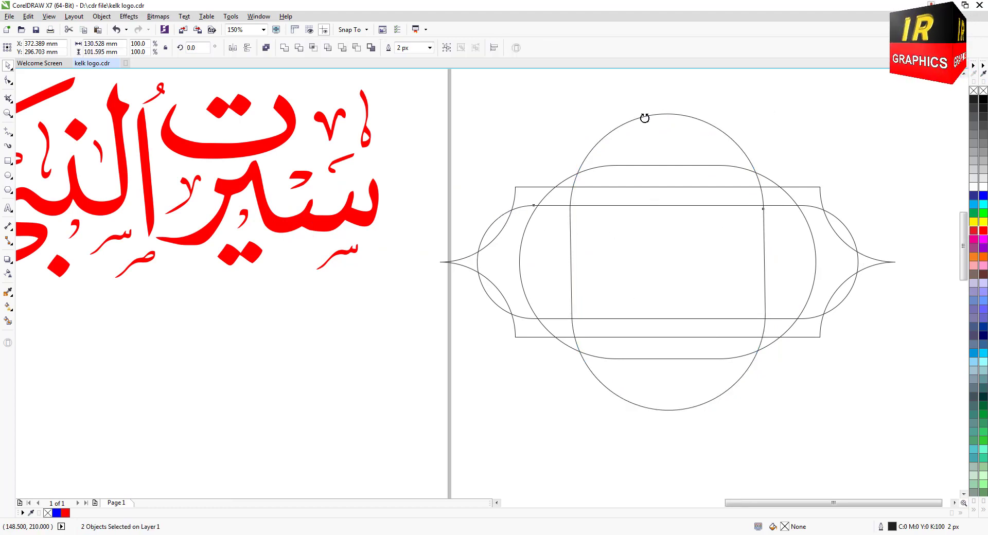
pyautogui.moveTo(667, 110); pyautogui.dragTo(666, 124)
pyautogui.click(116, 29)
pyautogui.click(657, 115)
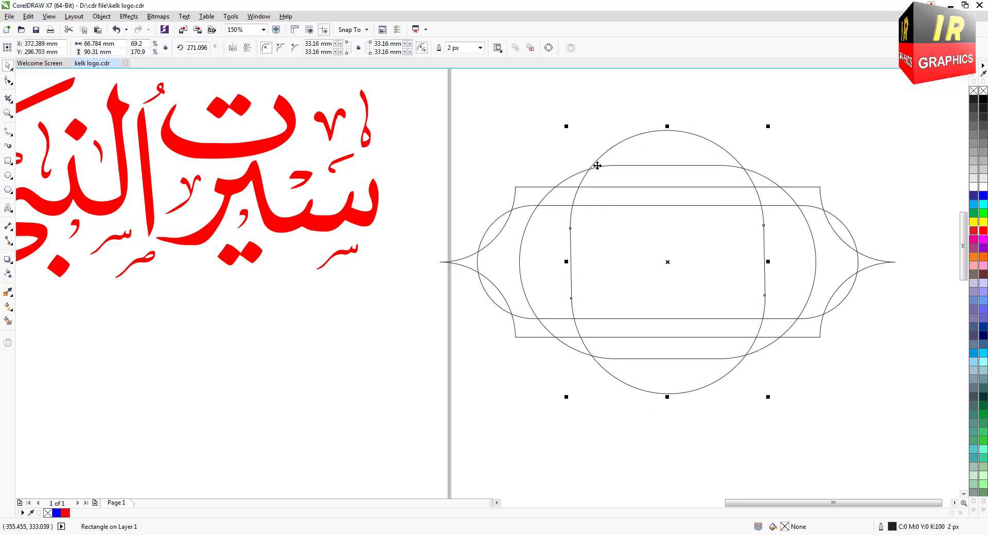
pyautogui.click(242, 133)
# - Remove the horizontal line segments crossing the upright central oval with the Virtual Segment Delete tool
pyautogui.click(8, 99)
pyautogui.click(57, 124)
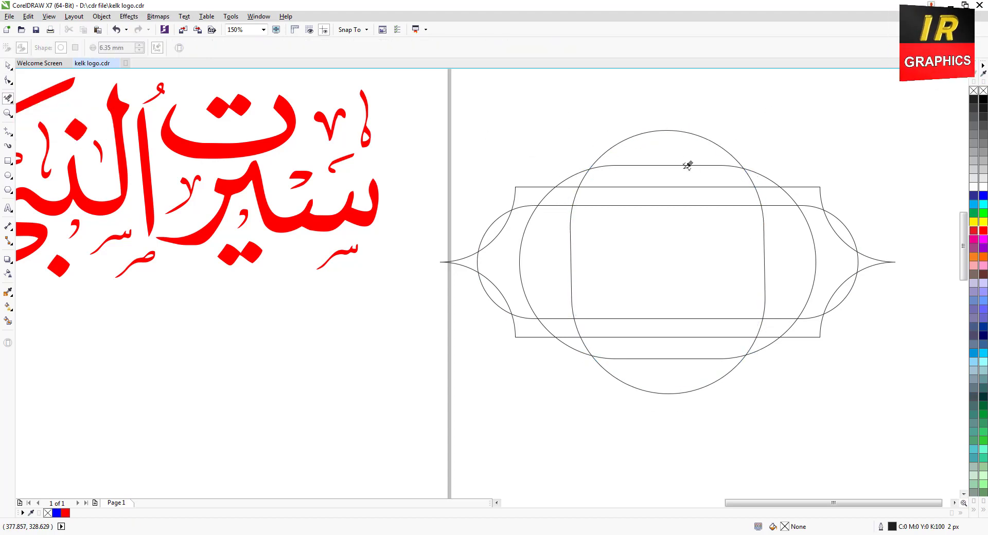
pyautogui.click(680, 165)
pyautogui.click(611, 186)
pyautogui.click(624, 206)
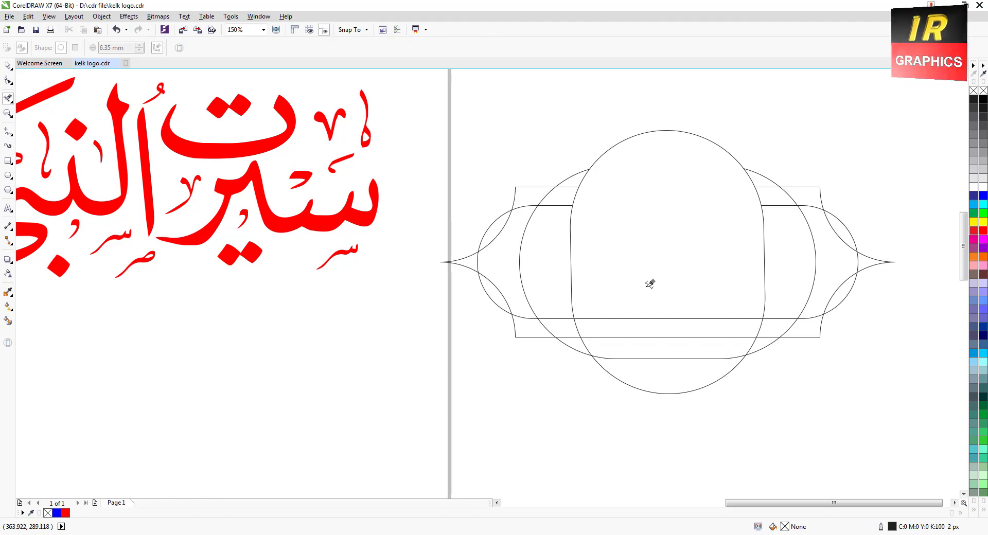
pyautogui.click(652, 319)
pyautogui.click(653, 337)
pyautogui.click(658, 358)
# - Delete the overlapping inner segments on the left half of the shapes, leaving only the outer contour and its pointed tip
pyautogui.click(565, 269)
pyautogui.click(580, 200)
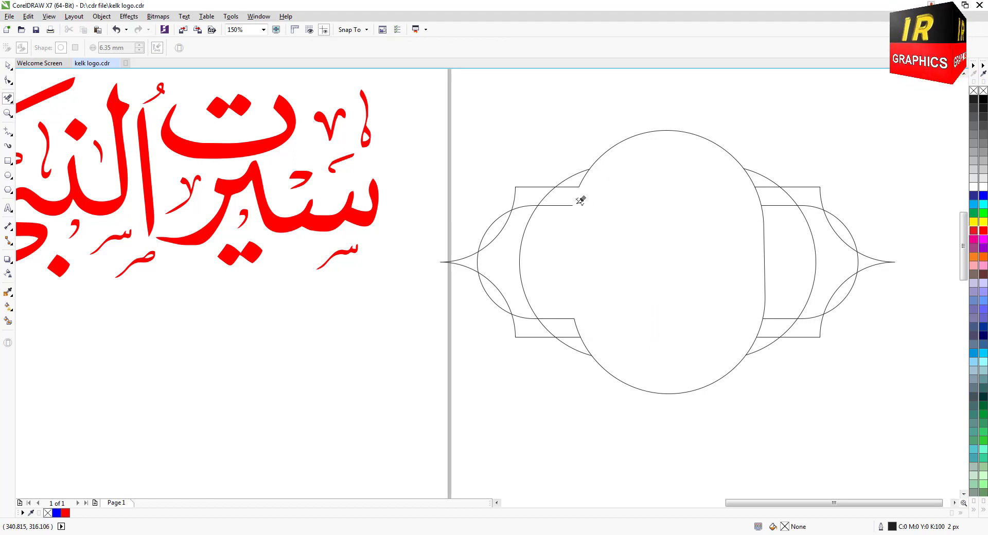
pyautogui.click(561, 205)
pyautogui.click(520, 257)
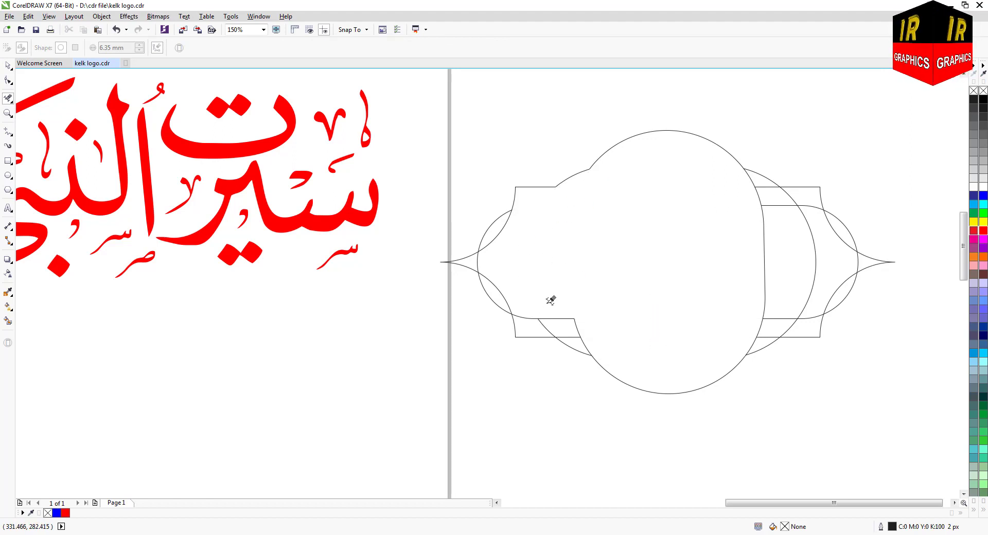
pyautogui.moveTo(552, 323); pyautogui.dragTo(555, 323)
pyautogui.click(577, 328)
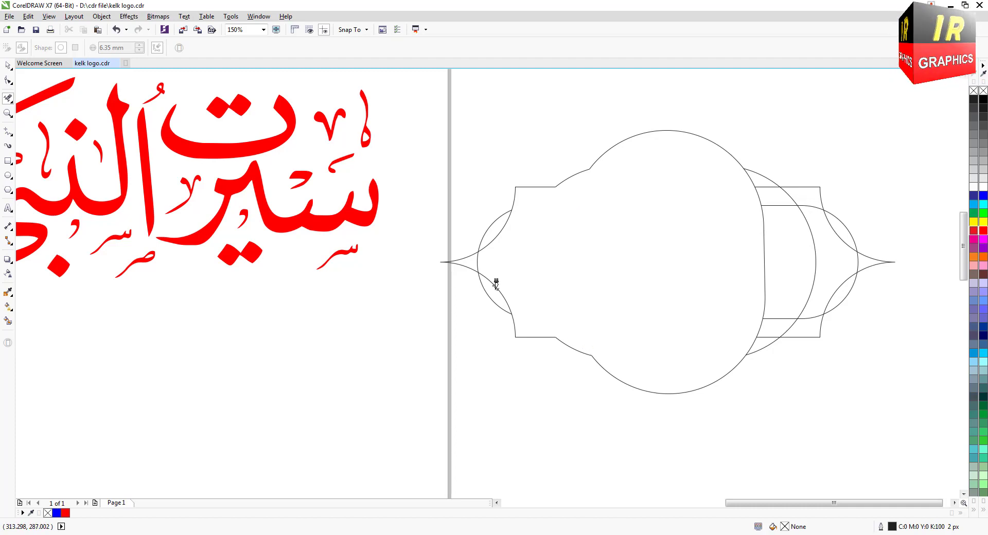
pyautogui.scroll(1, 509, 237)
pyautogui.scroll(-2, 486, 254)
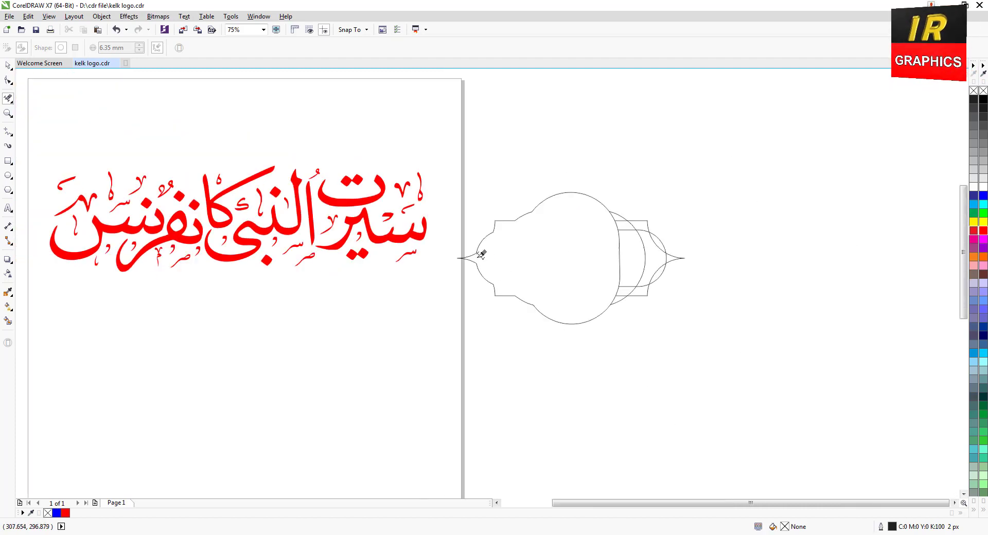
# - Delete the overlapping inner segments on the right half so that a single ornamental frame outline remains
pyautogui.click(618, 239)
pyautogui.scroll(1, 637, 232)
pyautogui.moveTo(590, 202); pyautogui.dragTo(681, 246)
pyautogui.scroll(1, 678, 261)
pyautogui.moveTo(709, 300); pyautogui.dragTo(723, 303)
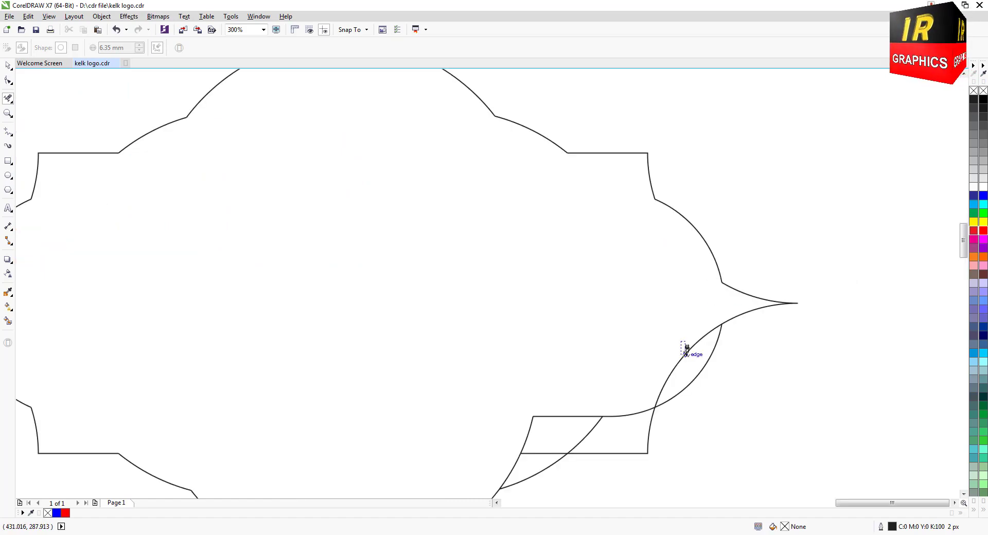
pyautogui.moveTo(686, 350); pyautogui.dragTo(687, 351)
pyautogui.moveTo(629, 387); pyautogui.dragTo(599, 415)
pyautogui.scroll(-1, 541, 422)
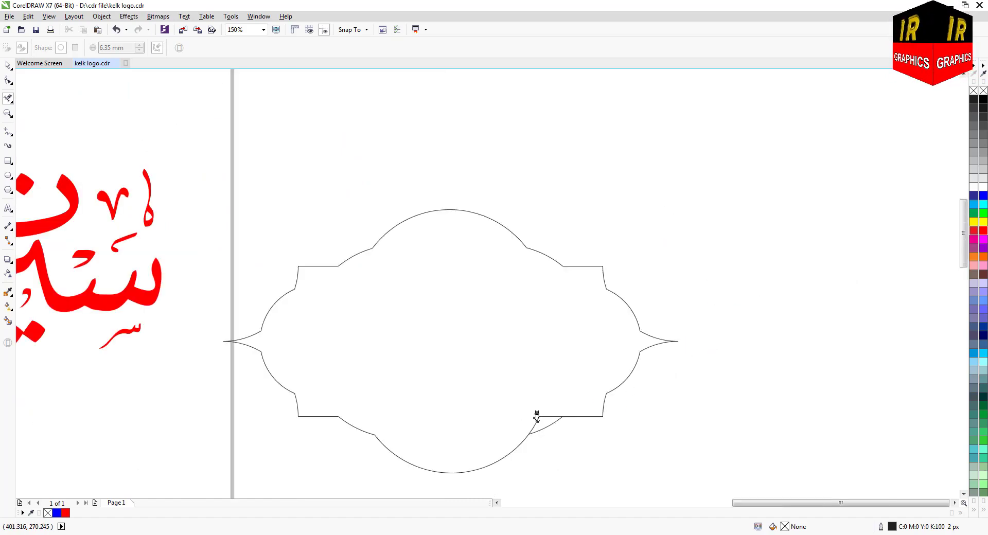
pyautogui.scroll(1, 539, 410)
pyautogui.scroll(-1, 550, 410)
pyautogui.scroll(-1, 611, 348)
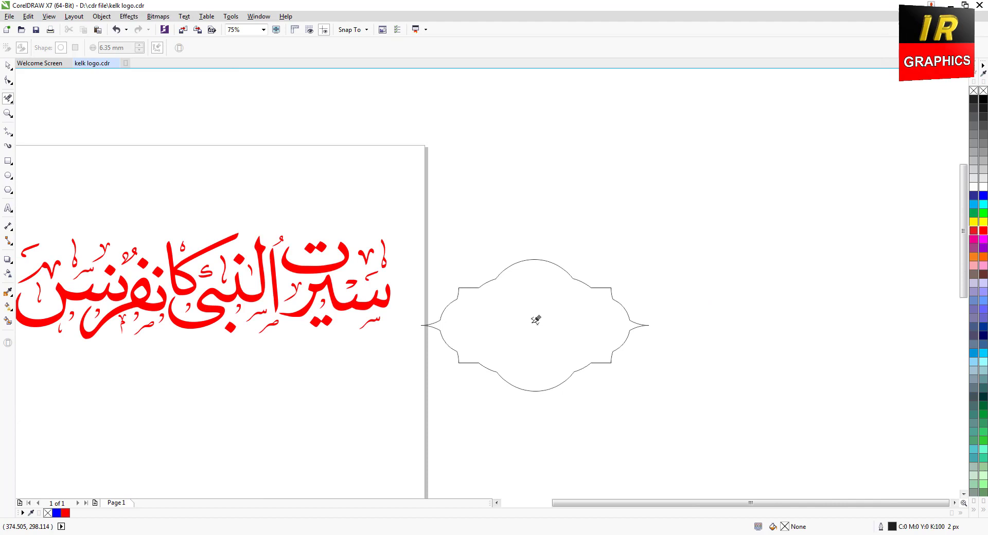
# - Smart-fill the frame outline, enlarge the filled shape to about 320 × 186 mm, move it above the title and colour it black
pyautogui.click(7, 67)
pyautogui.scroll(-1, 697, 295)
pyautogui.click(7, 321)
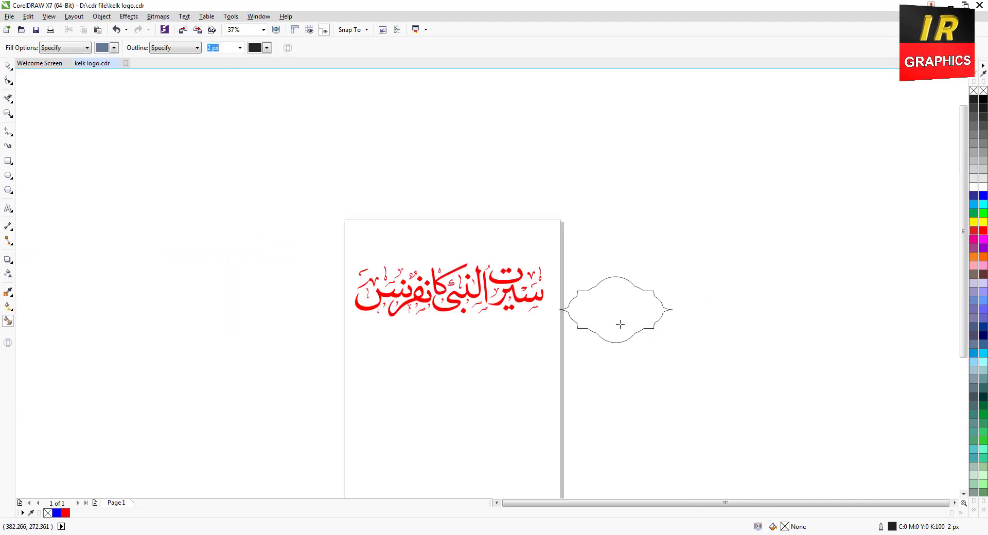
pyautogui.click(620, 324)
pyautogui.click(8, 65)
pyautogui.moveTo(675, 346); pyautogui.dragTo(737, 378)
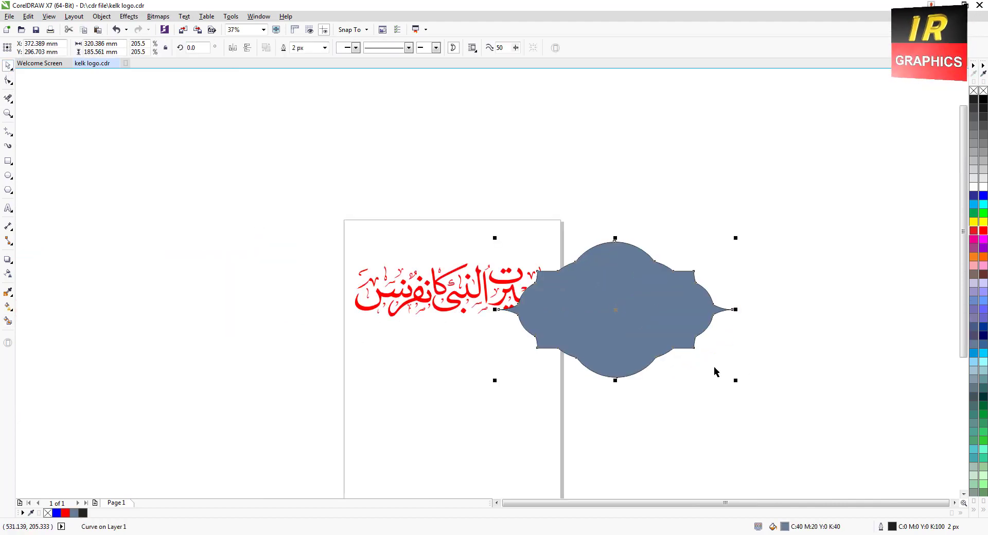
pyautogui.moveTo(613, 310); pyautogui.dragTo(453, 189)
pyautogui.click(983, 99)
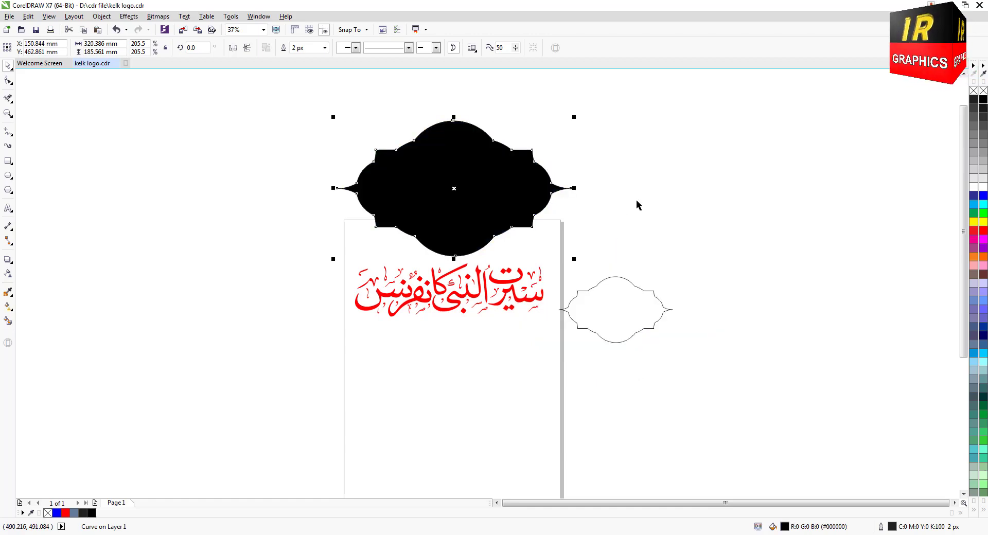
# - Add a centred copy of the black frame at about 310 × 180 mm and fill the larger frame behind it with blue
pyautogui.moveTo(575, 261); pyautogui.dragTo(572, 259)
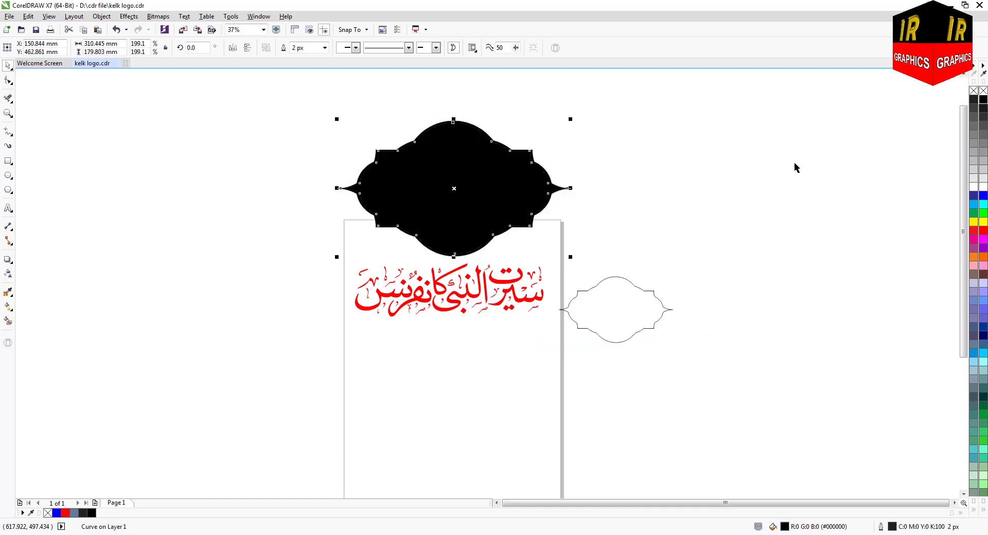
pyautogui.click(682, 199)
pyautogui.scroll(2, 547, 177)
pyautogui.click(546, 177)
pyautogui.scroll(-2, 700, 205)
pyautogui.click(982, 195)
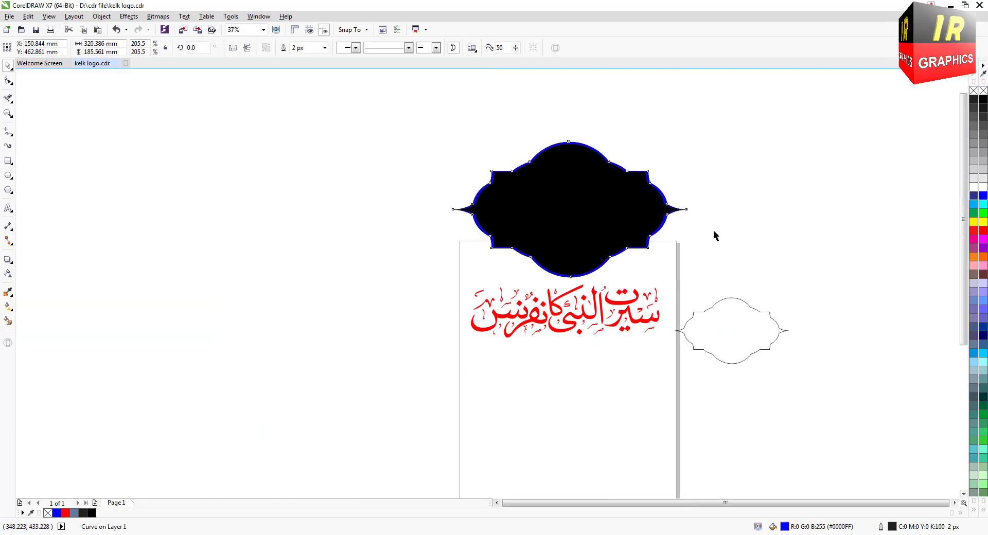
pyautogui.click(714, 234)
# - Group all the title lettering and marks and bring the group to the front of the stacking order
pyautogui.click(557, 311)
pyautogui.click(767, 248)
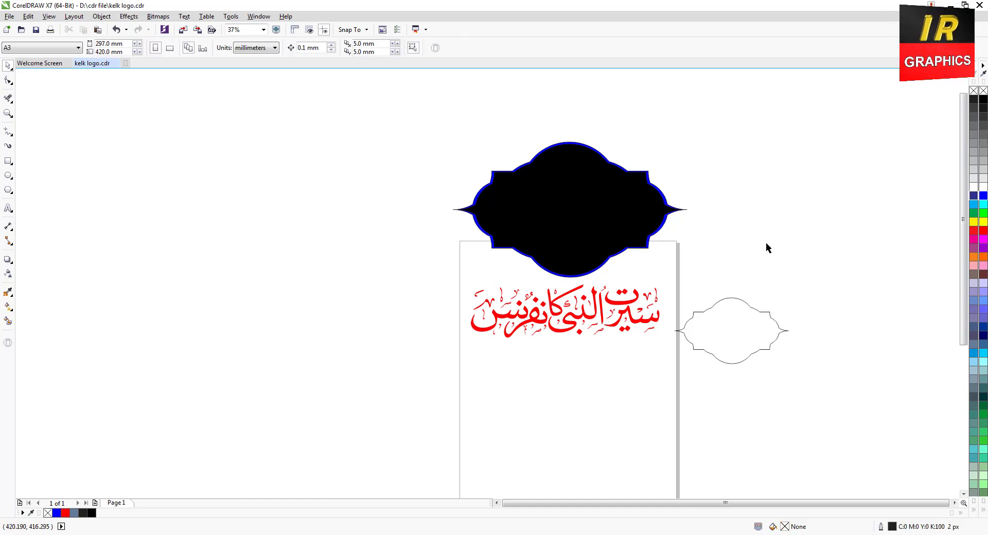
pyautogui.scroll(1, 478, 344)
pyautogui.scroll(-1, 455, 339)
pyautogui.moveTo(439, 271); pyautogui.dragTo(656, 354)
pyautogui.rightClick(552, 311)
pyautogui.click(611, 145)
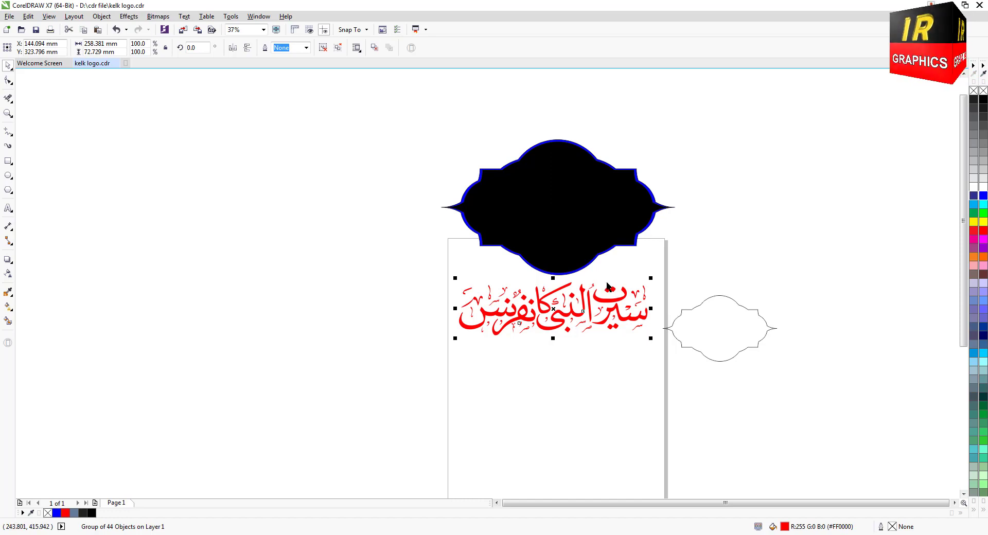
pyautogui.rightClick(547, 308)
pyautogui.moveTo(649, 206)
pyautogui.click(682, 205)
# - Place the title on the black frame, fill it with white, reduce it to about 233 × 66 mm and centre it
pyautogui.moveTo(552, 311); pyautogui.dragTo(561, 221)
pyautogui.click(974, 187)
pyautogui.scroll(2, 605, 220)
pyautogui.moveTo(647, 273); pyautogui.dragTo(691, 262)
pyautogui.moveTo(517, 210); pyautogui.dragTo(509, 193)
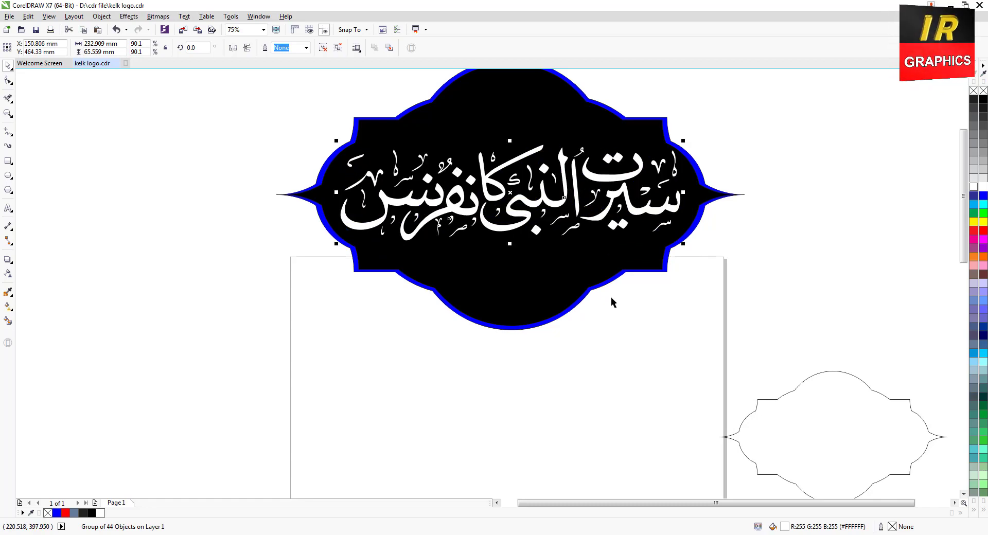
pyautogui.click(628, 354)
# - Try red, magenta, yellow and bright green fills on the inner frame and settle on the darker green
pyautogui.scroll(-1, 612, 277)
pyautogui.scroll(1, 692, 302)
pyautogui.click(516, 260)
pyautogui.click(984, 230)
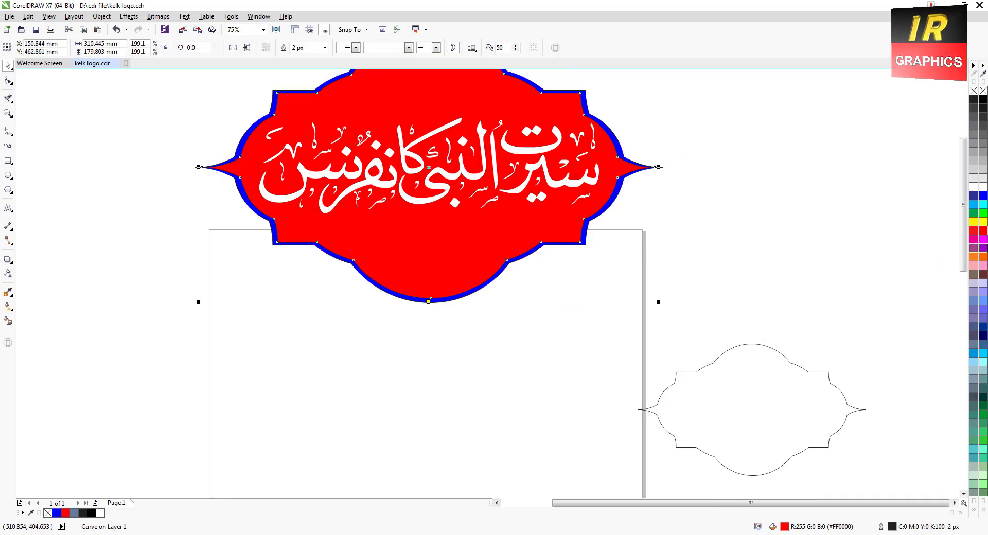
pyautogui.click(983, 239)
pyautogui.scroll(-1, 750, 285)
pyautogui.scroll(1, 750, 286)
pyautogui.click(983, 221)
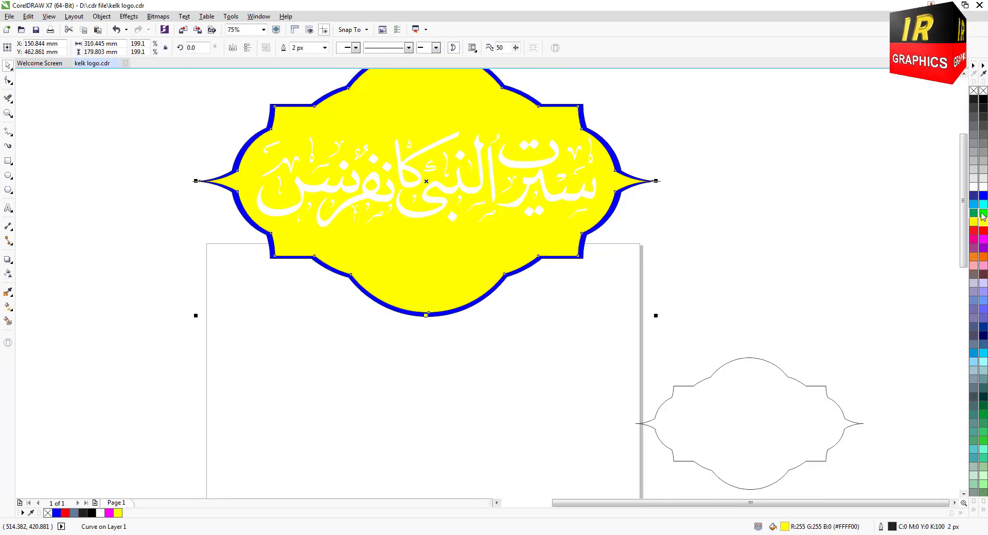
pyautogui.click(983, 212)
pyautogui.click(974, 213)
# - Delete the leftover unfilled frame outline beside the page
pyautogui.scroll(-1, 733, 291)
pyautogui.moveTo(421, 145); pyautogui.dragTo(816, 394)
pyautogui.click(816, 229)
pyautogui.press('Delete')
pyautogui.scroll(1, 618, 157)
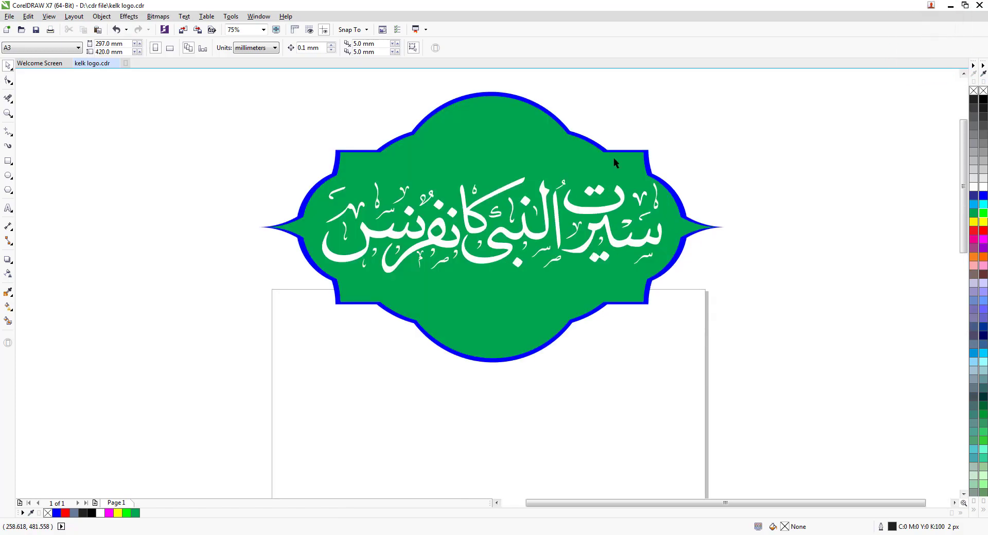